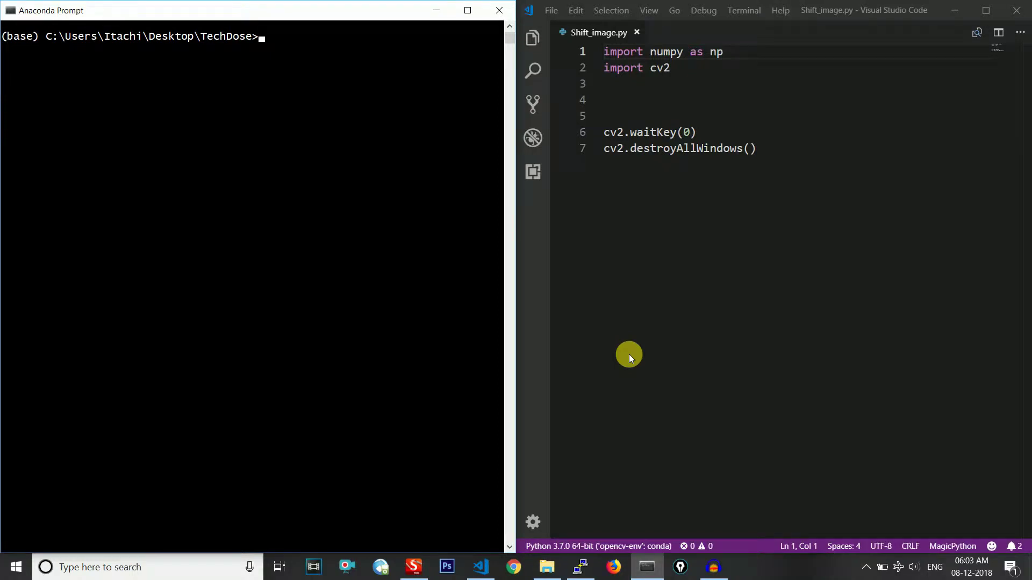
- View the original David_de_Gea.jpg photo from the TechDose folder
{"action": "left_click", "coordinate": [546, 567]}
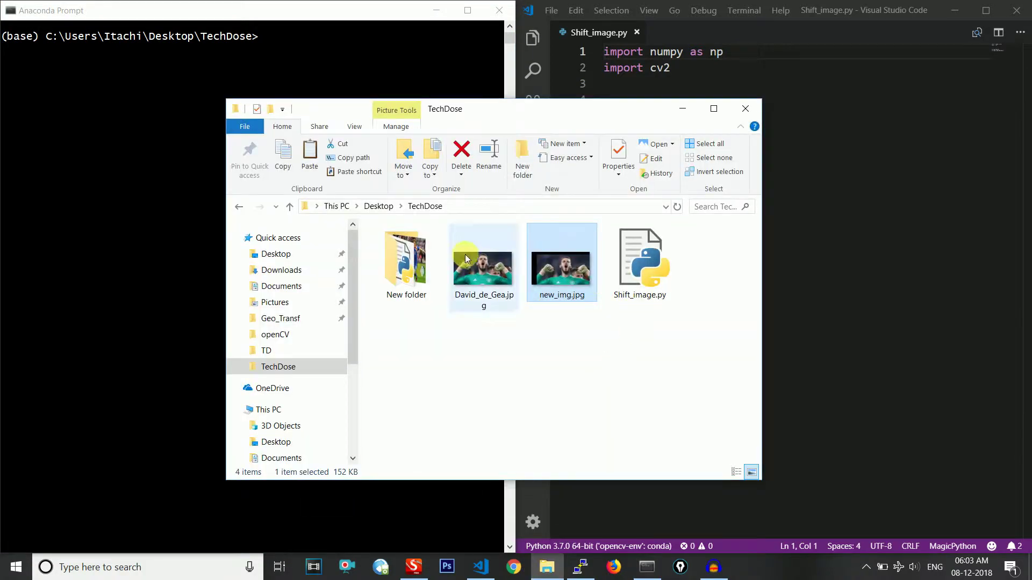
{"action": "double_click", "coordinate": [470, 267]}
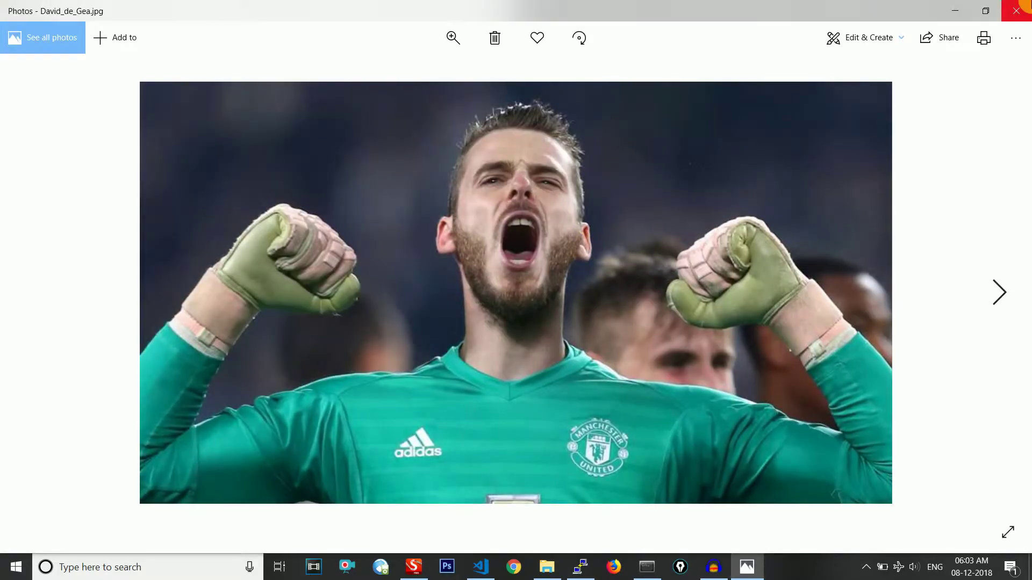
{"action": "left_click", "coordinate": [1016, 11]}
- Compare it with the shifted new_img.jpg, then bring up the image-shifting whiteboard sketch
{"action": "double_click", "coordinate": [563, 274]}
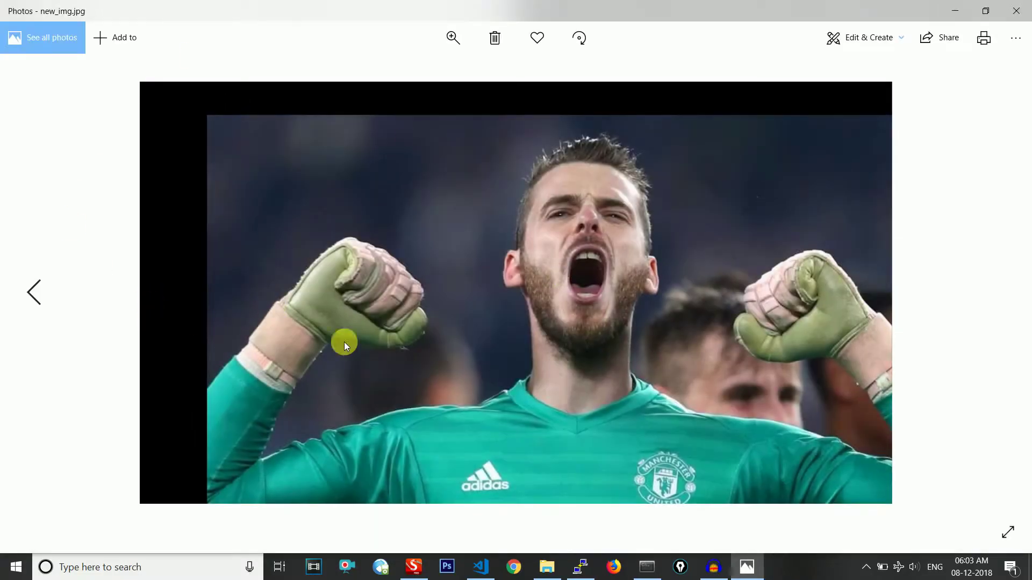
{"action": "left_click", "coordinate": [1017, 11]}
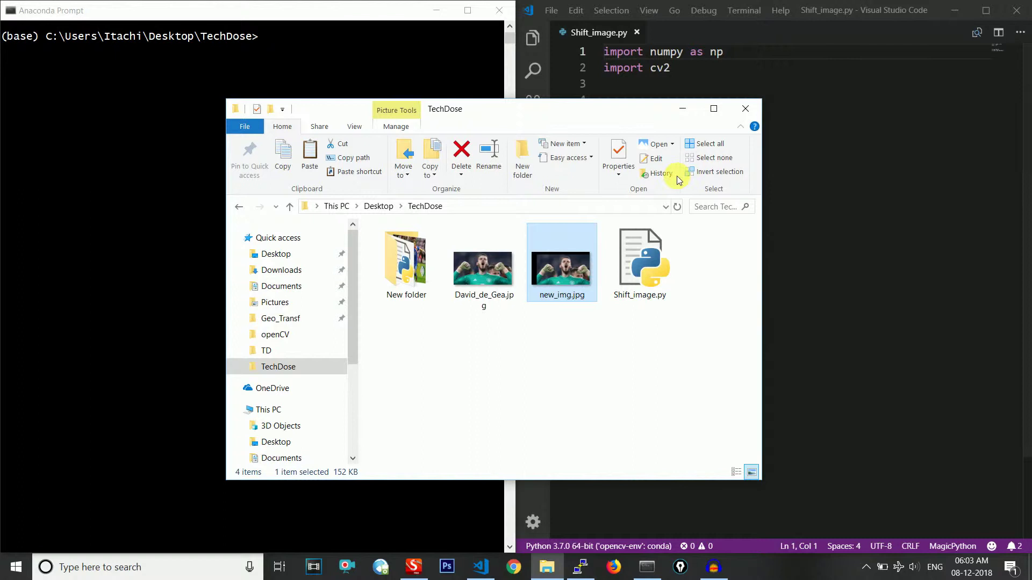
{"action": "left_click", "coordinate": [682, 108]}
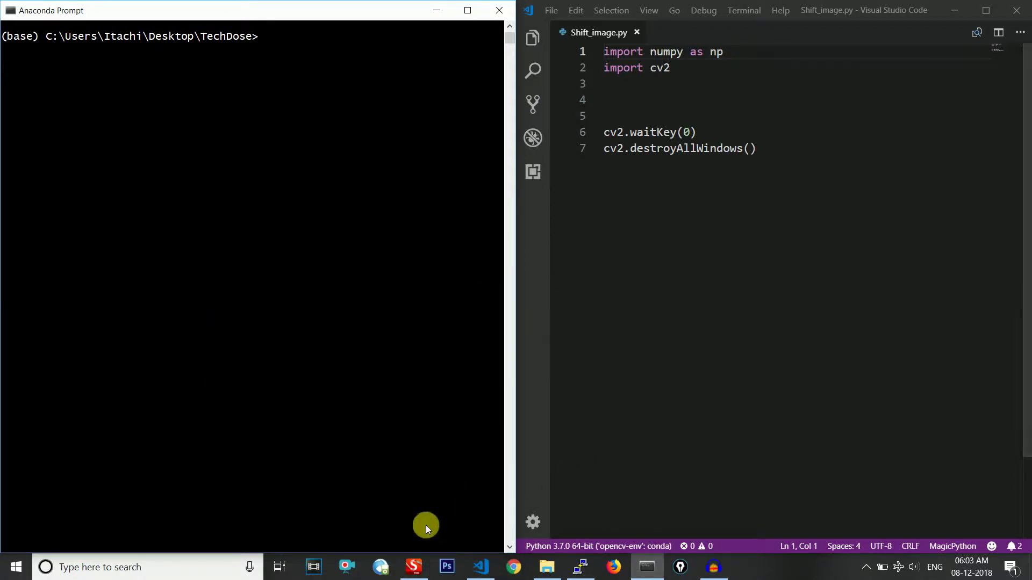
{"action": "left_click", "coordinate": [414, 567]}
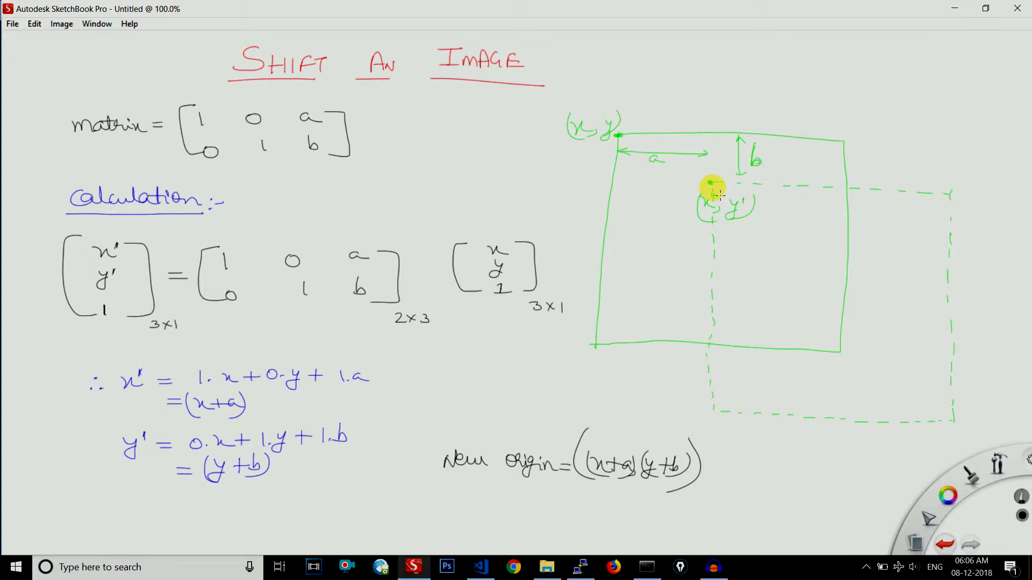
- Load David_de_Gea.jpg in grayscale with cv2.imread on line 4 of Shift_image.py
{"action": "left_click", "coordinate": [955, 8]}
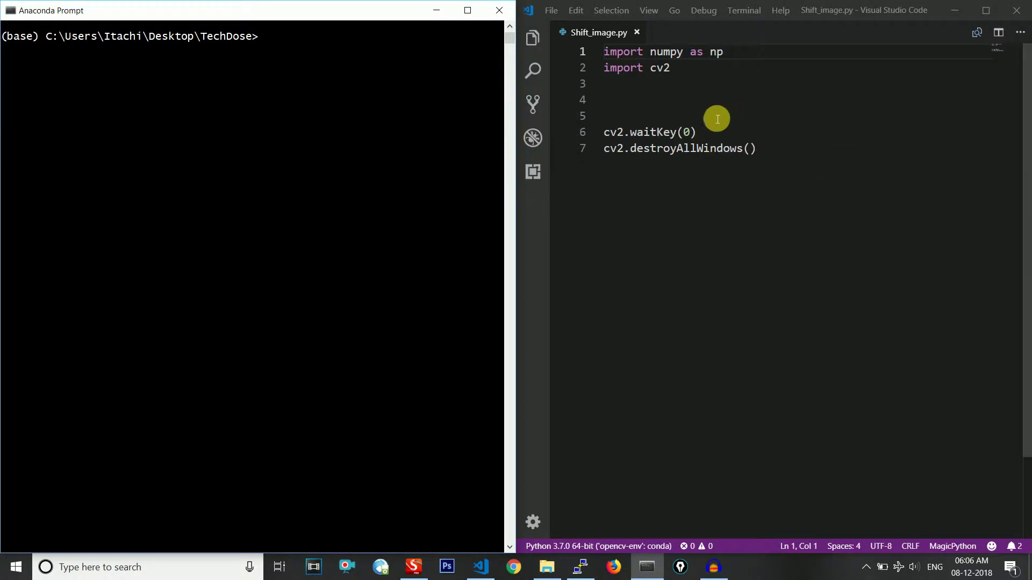
{"action": "left_click", "coordinate": [640, 101]}
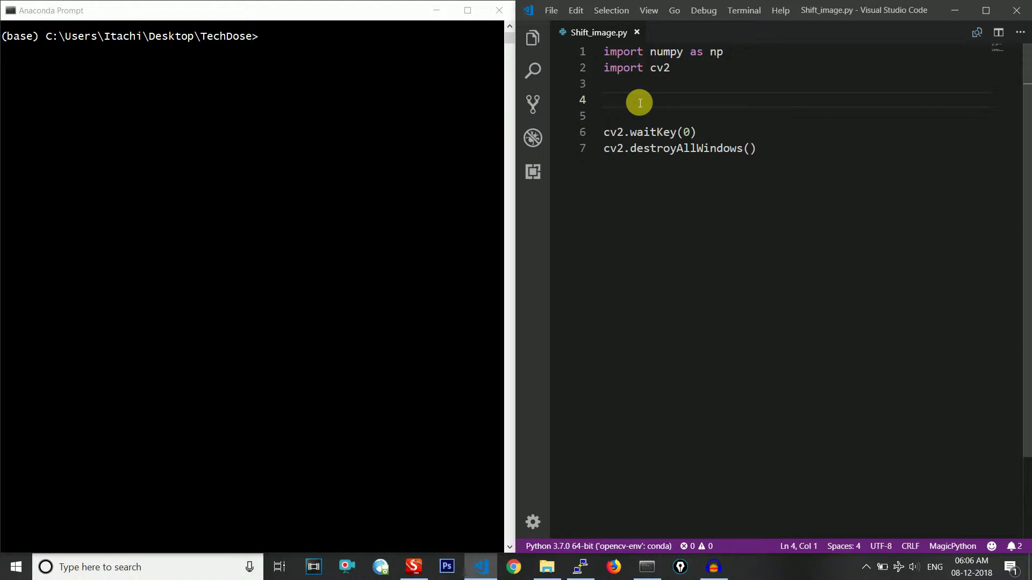
{"action": "type", "text": "im"}
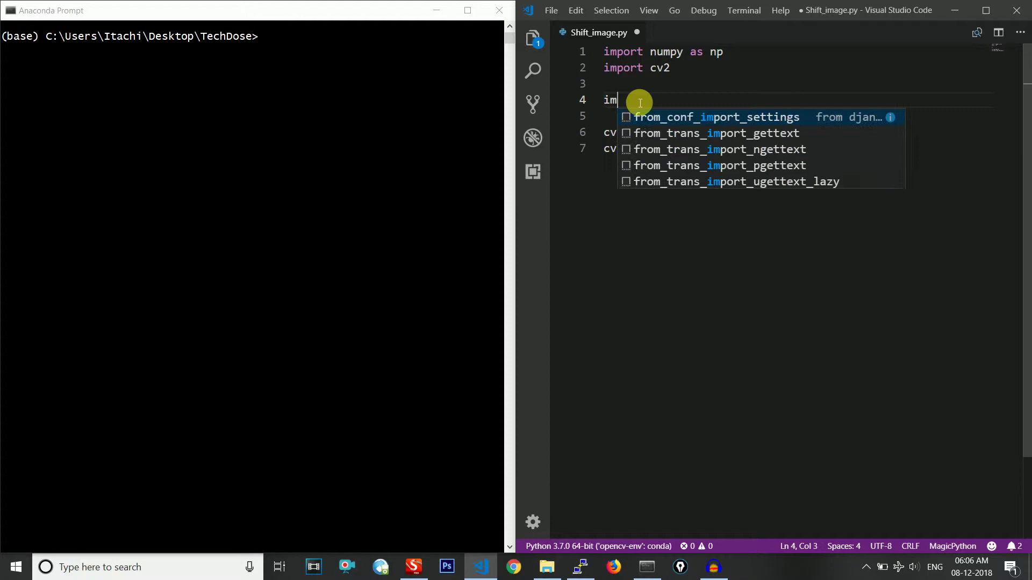
{"action": "type", "text": "g="}
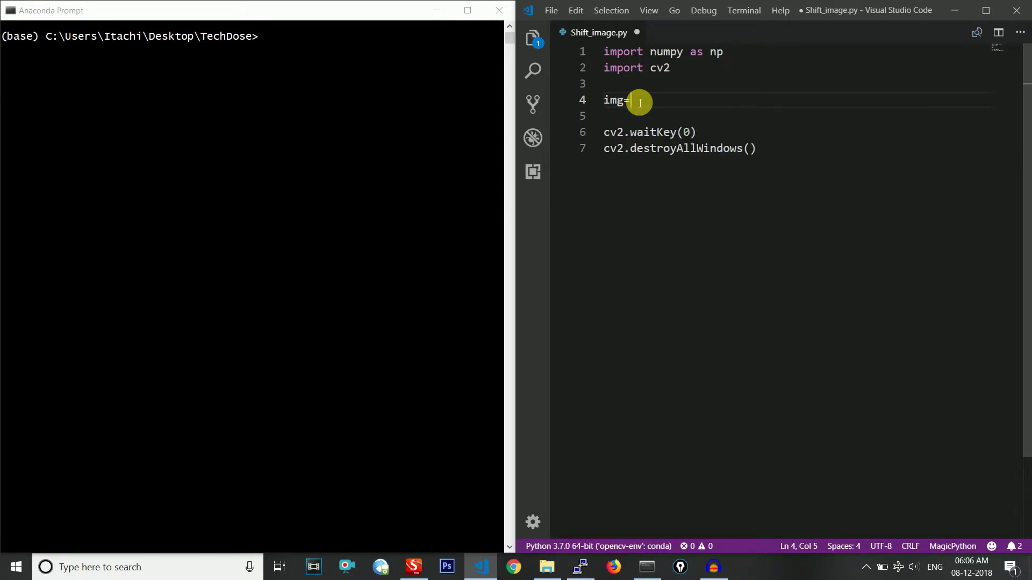
{"action": "type", "text": "cv2.im"}
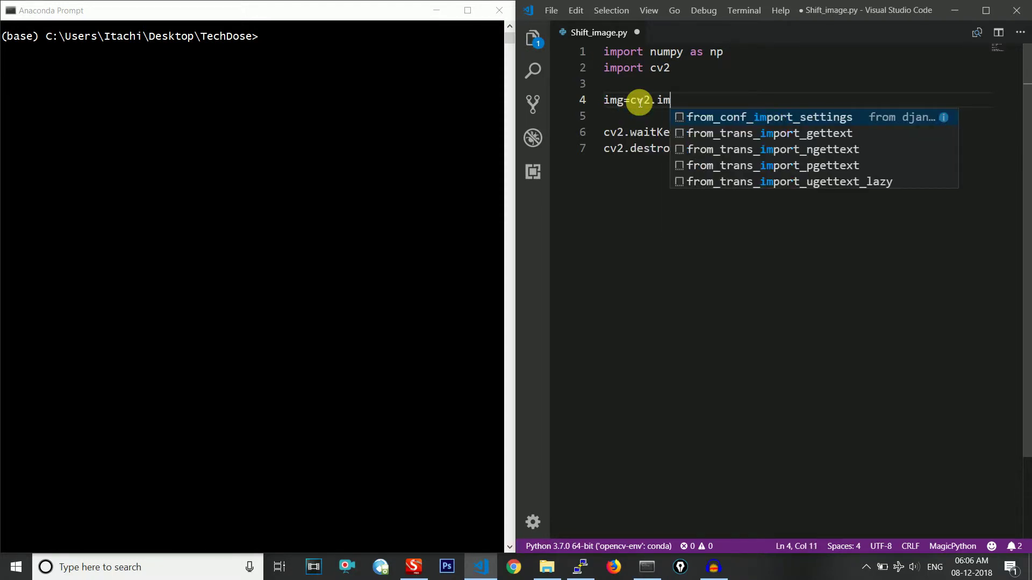
{"action": "type", "text": "read('Da"}
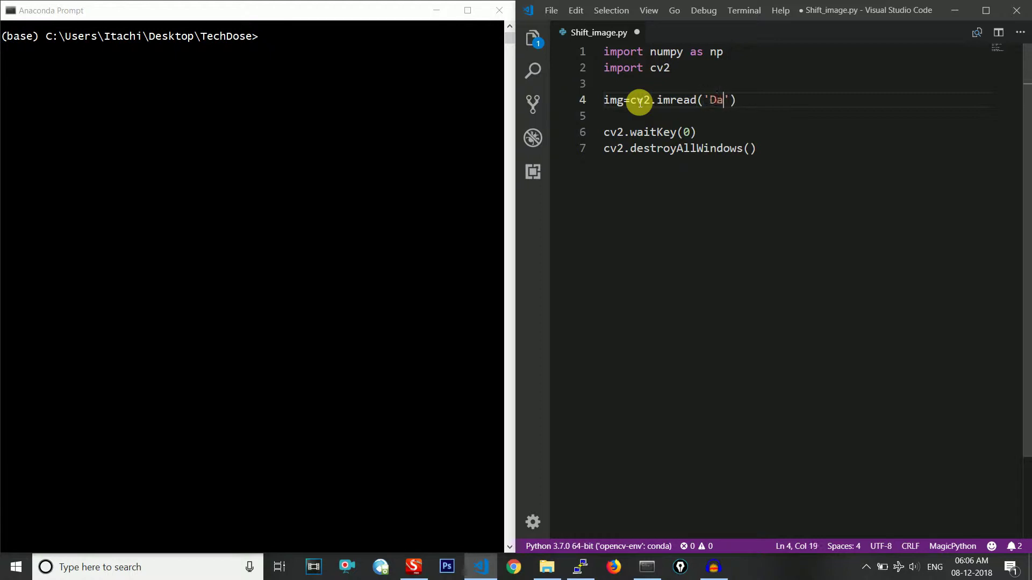
{"action": "type", "text": "vid_de_"}
{"action": "type", "text": "Gea.j"}
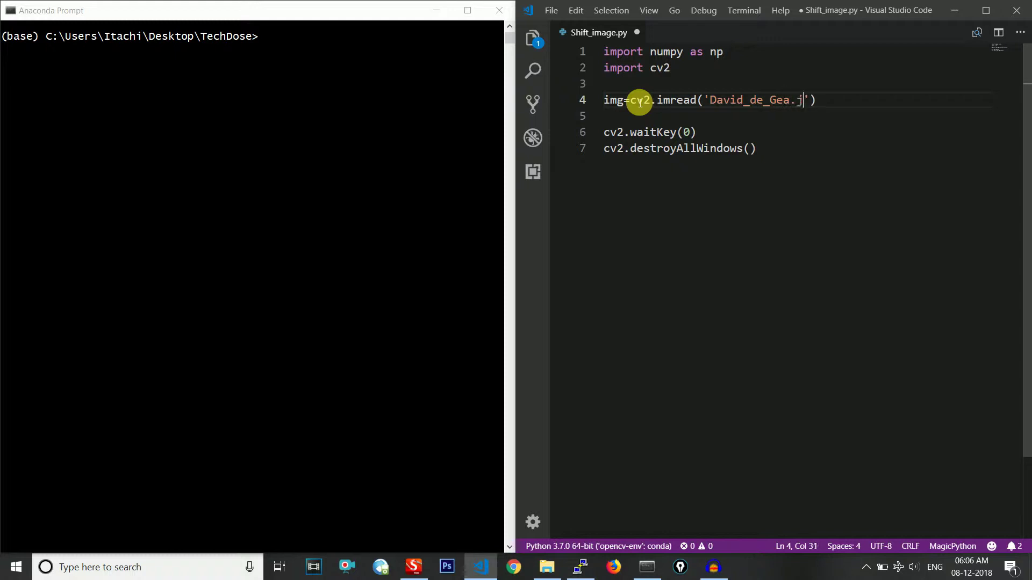
{"action": "type", "text": "pg',0"}
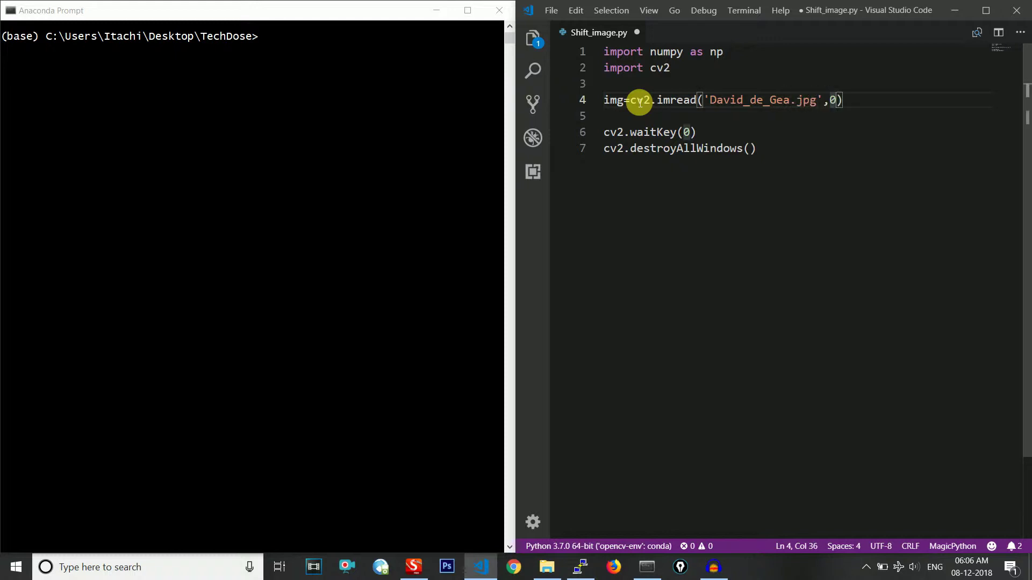
{"action": "type", "text": "))"}
{"action": "key", "text": "Return"}
{"action": "type", "text": "ro"}
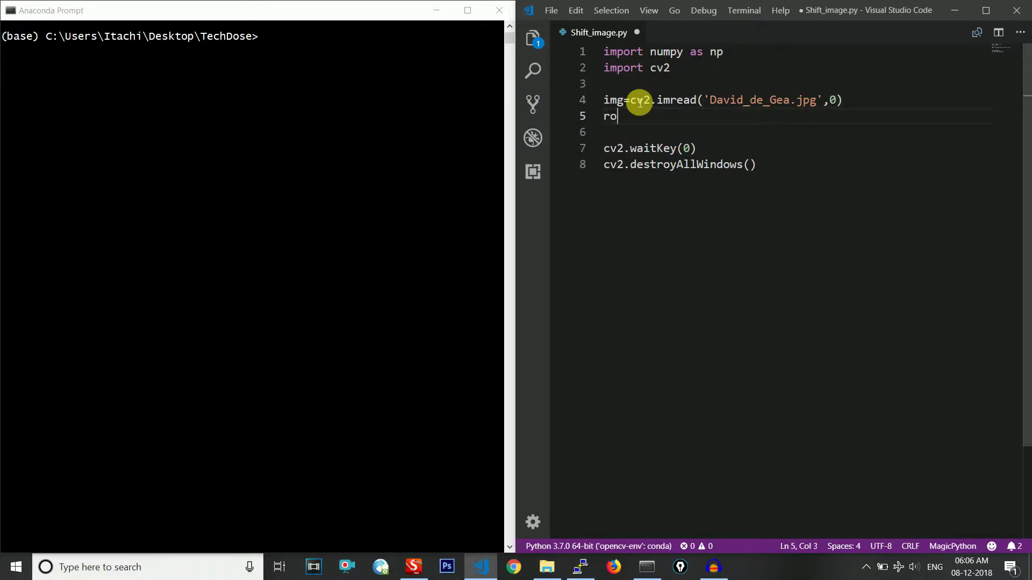
{"action": "type", "text": "ws,cols"}
{"action": "type", "text": "=img.sha"}
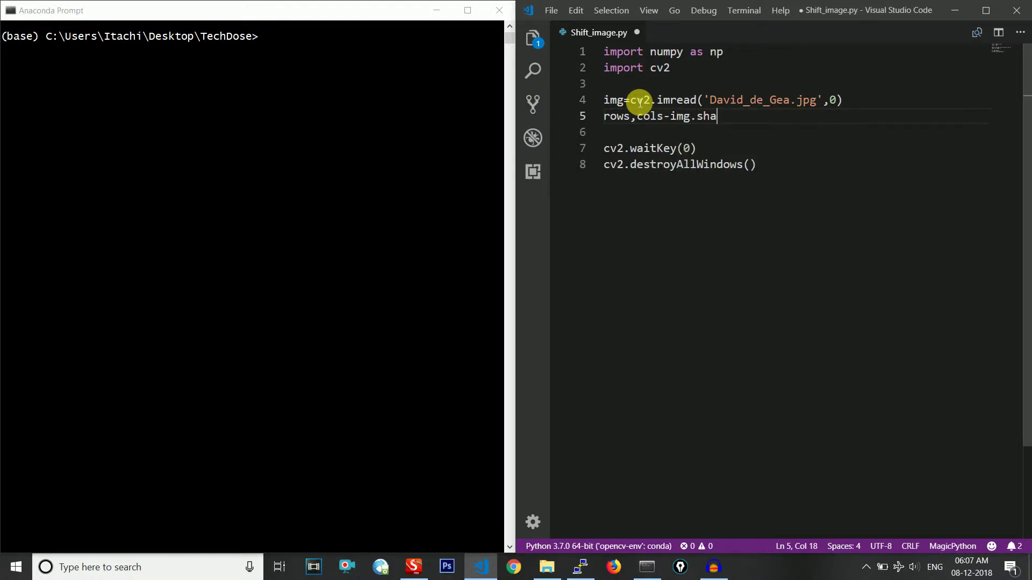
{"action": "type", "text": "pe"}
- Add rows,cols=img.shape on line 5, correcting the stray minus to an equals sign
{"action": "key", "text": "Left"}
{"action": "key", "text": "Left"}
{"action": "key", "text": "Left"}
{"action": "key", "text": "Left"}
{"action": "key", "text": "Left"}
{"action": "key", "text": "Left"}
{"action": "key", "text": "BackSpace"}
{"action": "type", "text": "="}
{"action": "key", "text": "End"}
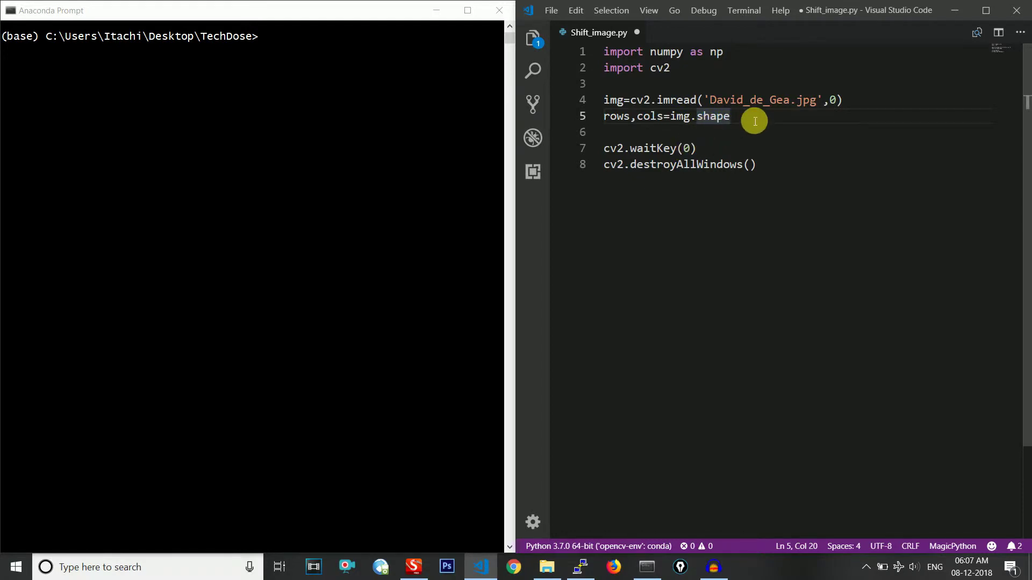
{"action": "key", "text": "Return"}
{"action": "key", "text": "Return"}
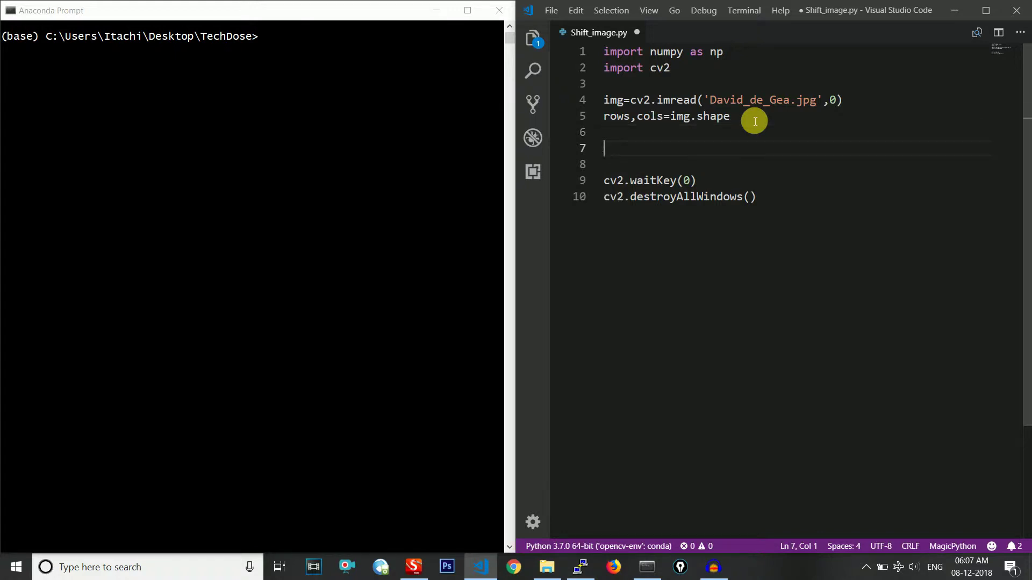
{"action": "type", "text": "matrix="}
{"action": "type", "text": "np."}
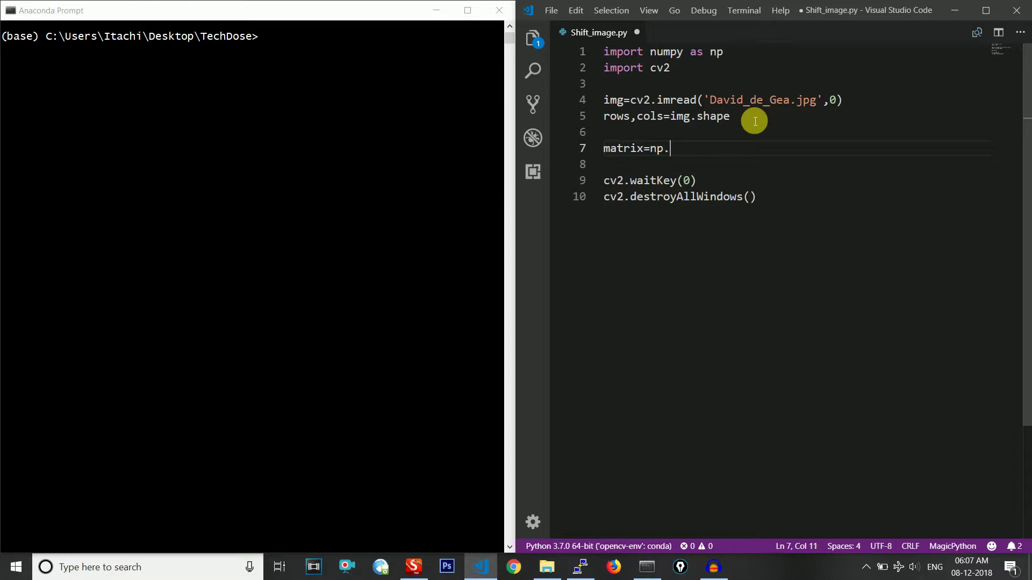
{"action": "type", "text": "float32"}
{"action": "type", "text": "("}
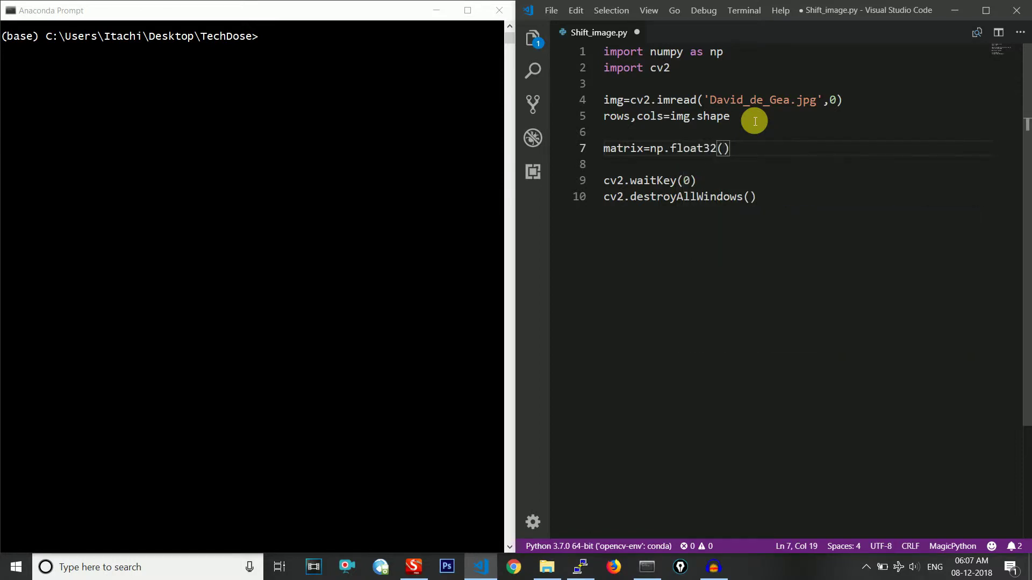
{"action": "type", "text": "[["}
{"action": "type", "text": "1,0,"}
{"action": "type", "text": "200"}
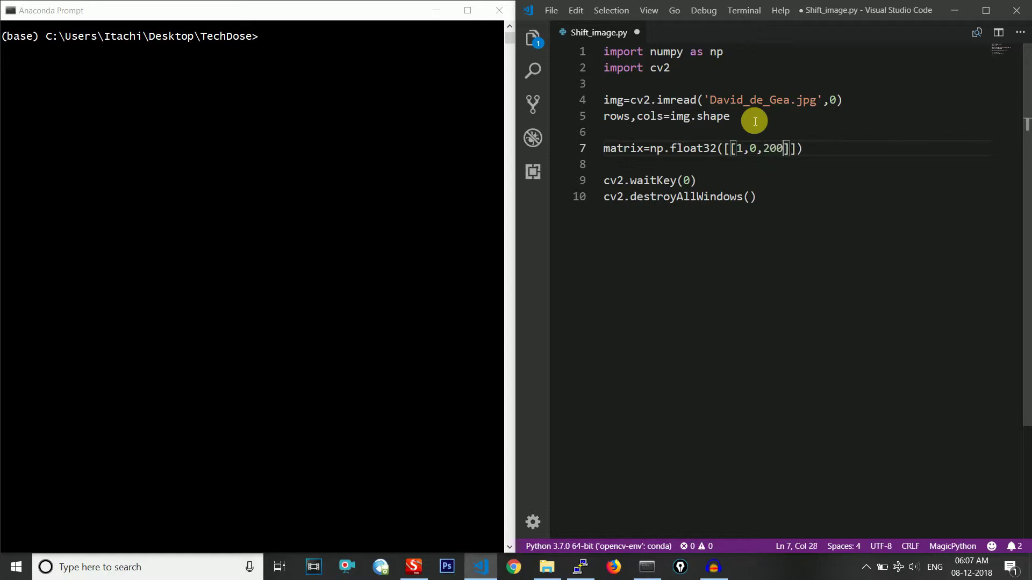
- Fill np.float32() on line 7 with [[1,0,200],[0,1,300]] and start a new line below
{"action": "key", "text": "Right"}
{"action": "type", "text": ","}
{"action": "type", "text": "[0"}
{"action": "type", "text": ",1,"}
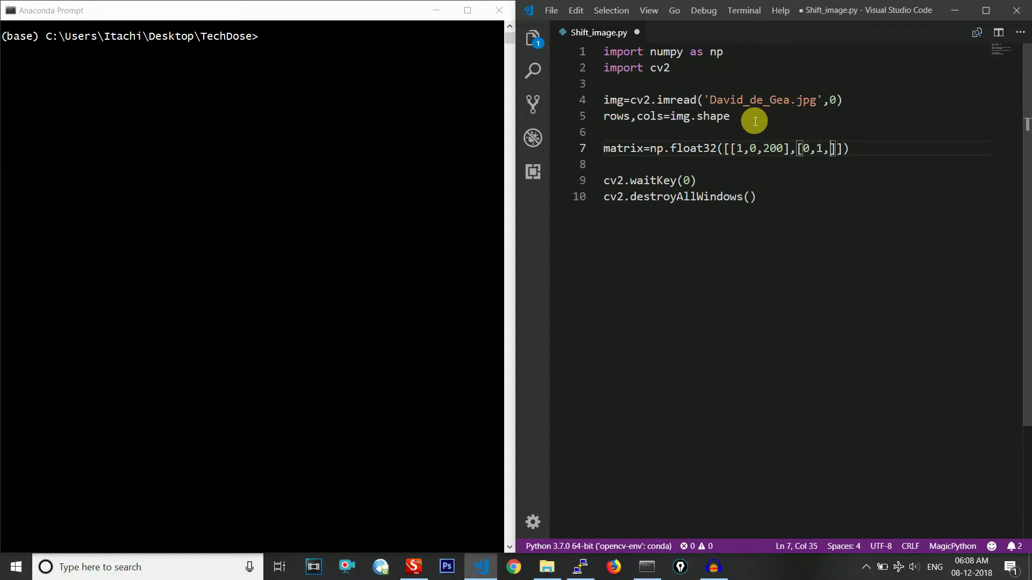
{"action": "type", "text": "300"}
{"action": "key", "text": "Right"}
{"action": "key", "text": "Right"}
{"action": "key", "text": "Left"}
{"action": "key", "text": "Left"}
{"action": "key", "text": "Left"}
{"action": "key", "text": "Right"}
{"action": "key", "text": "Right"}
{"action": "key", "text": "Right"}
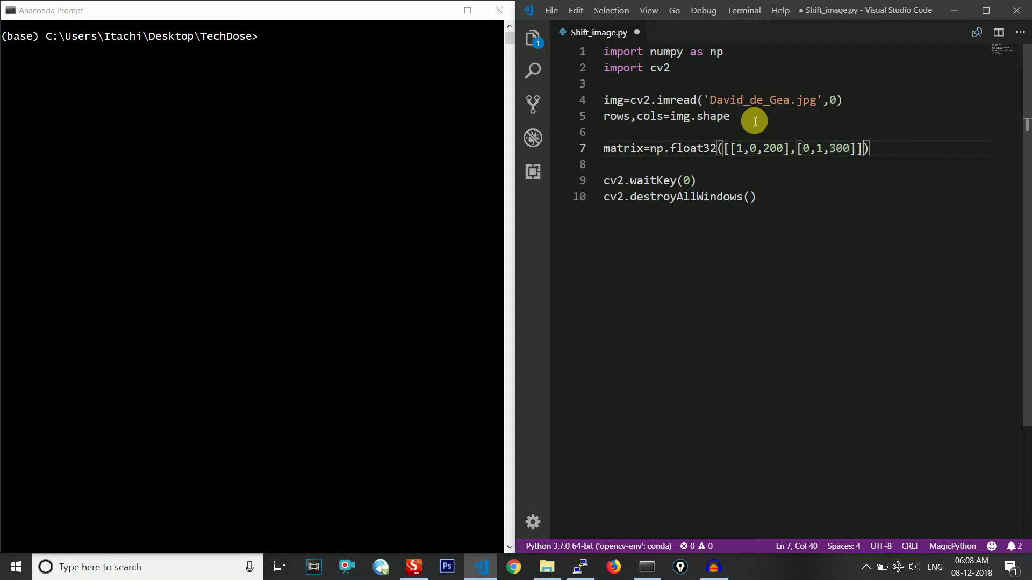
{"action": "key", "text": "Right"}
{"action": "key", "text": "Return"}
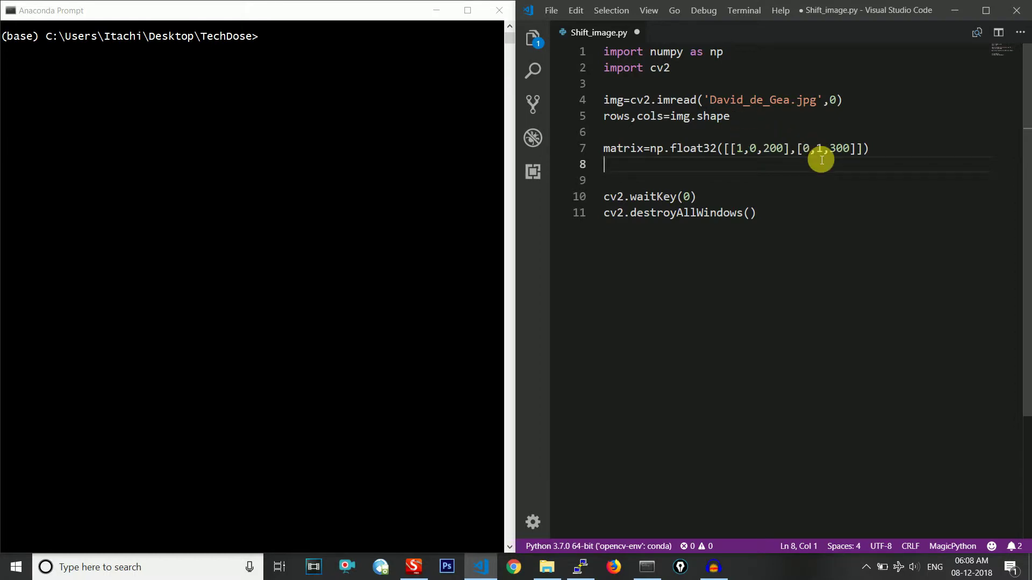
{"action": "type", "text": "new"}
{"action": "type", "text": "_img"}
{"action": "type", "text": "="}
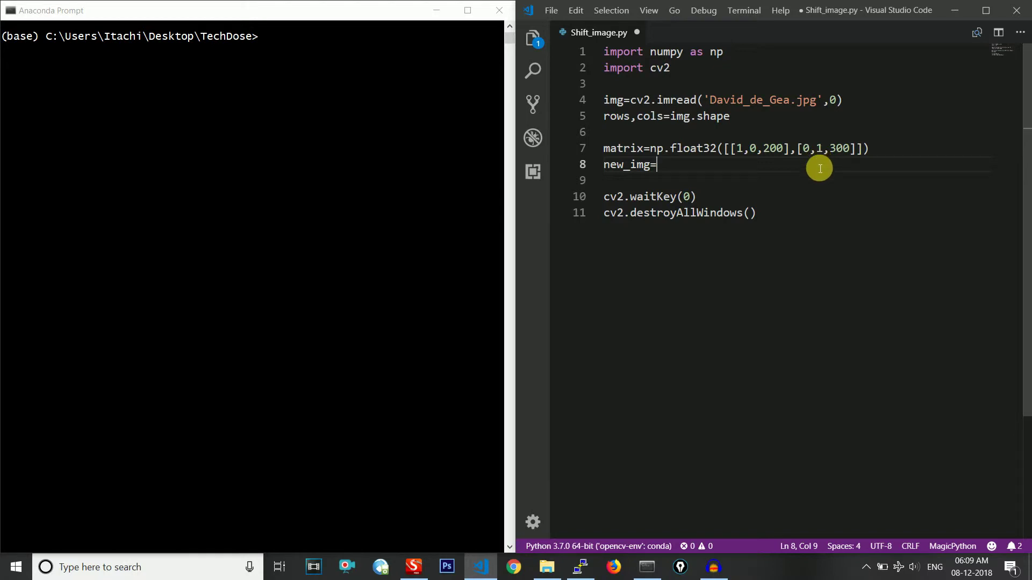
{"action": "type", "text": "cv2.warpA"}
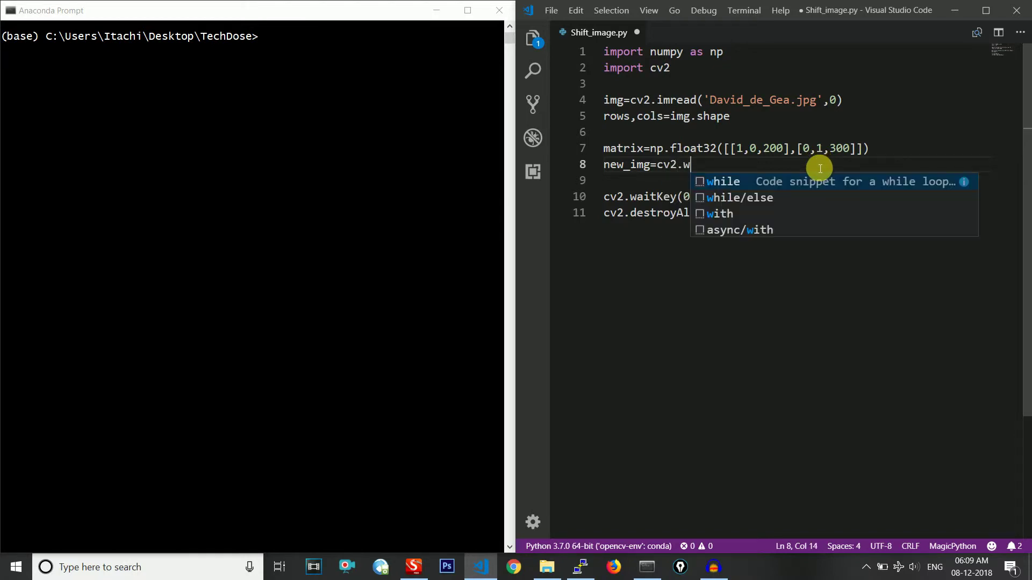
{"action": "type", "text": "ffi"}
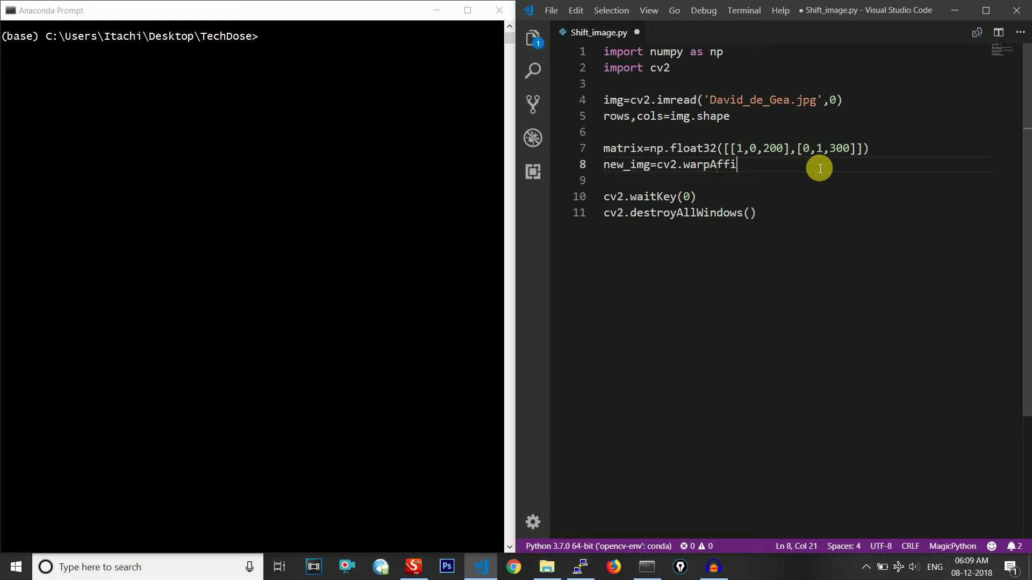
{"action": "type", "text": "ne"}
{"action": "type", "text": "("}
{"action": "type", "text": "img"}
- Begin line 8 as new_img=cv2.warpAffine(img, using the autocomplete suggestion for img
{"action": "key", "text": "BackSpace"}
{"action": "key", "text": "BackSpace"}
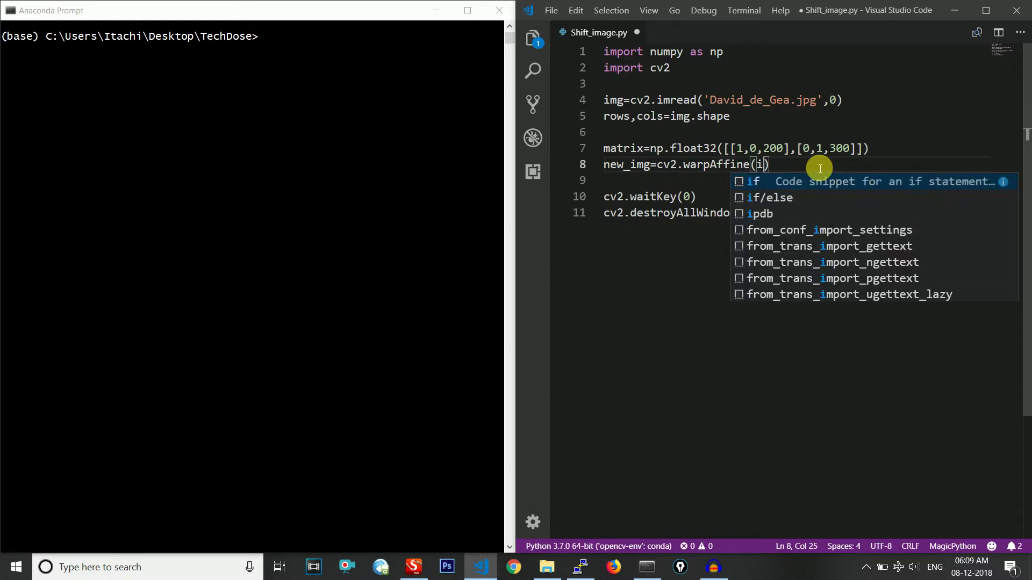
{"action": "type", "text": "mg,"}
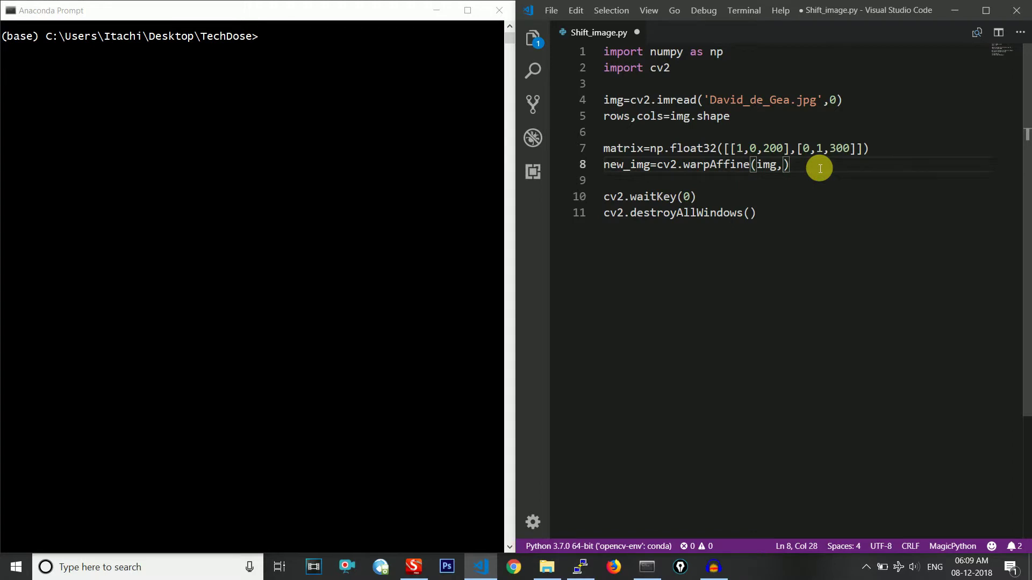
{"action": "type", "text": "matri"}
{"action": "type", "text": "x,"}
{"action": "type", "text": "(col"}
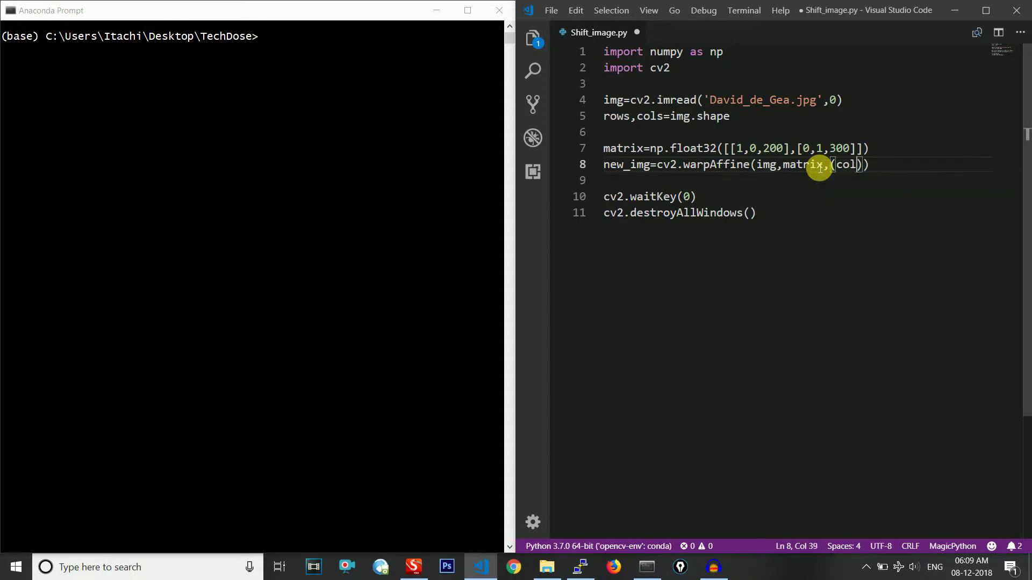
{"action": "type", "text": "s,row"}
{"action": "type", "text": "s)"}
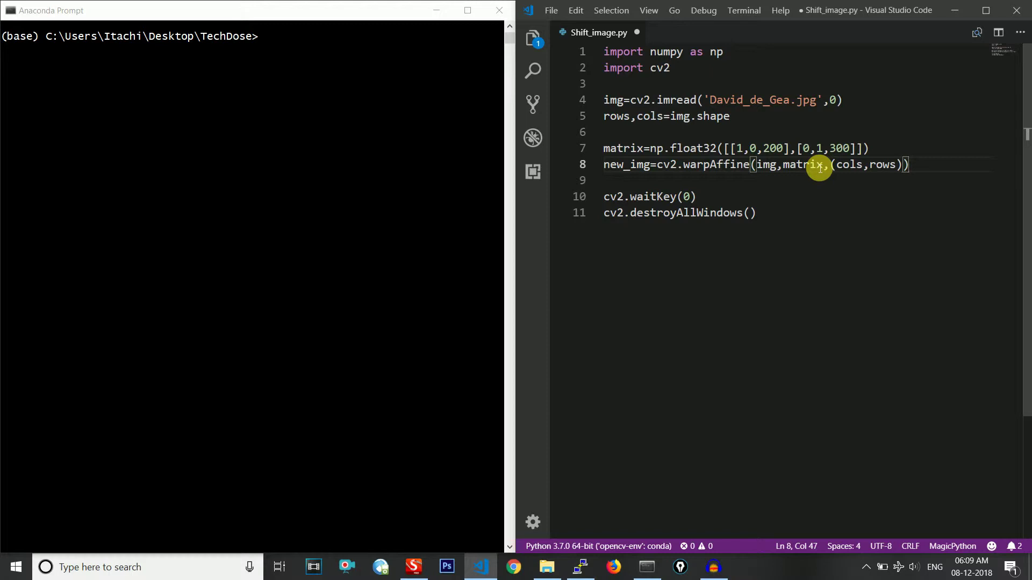
{"action": "left_click", "coordinate": [817, 166]}
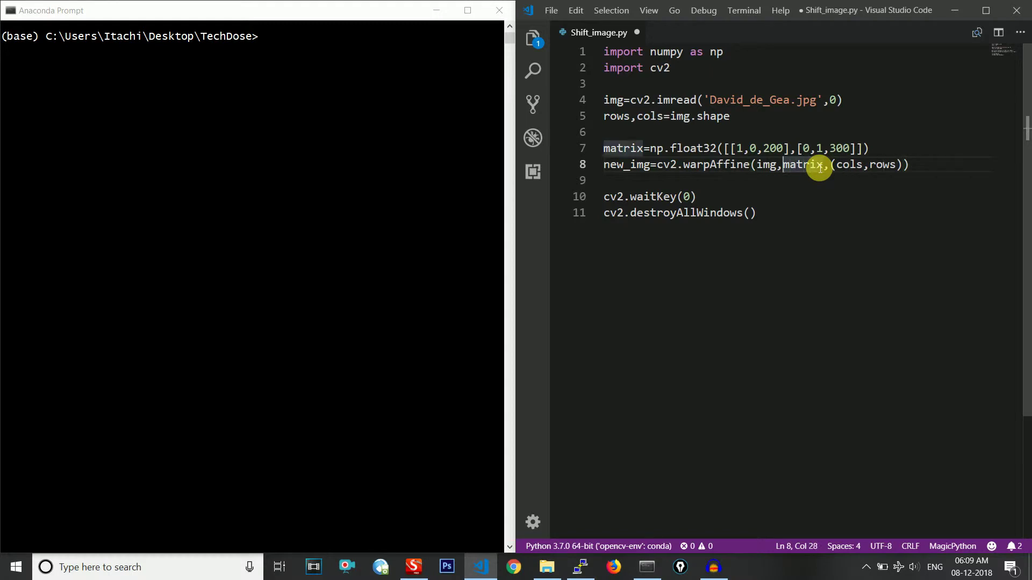
{"action": "key", "text": "Left"}
{"action": "key", "text": "Left"}
{"action": "key", "text": "Left"}
{"action": "key", "text": "shift+Left"}
{"action": "key", "text": "shift+Left"}
{"action": "key", "text": "shift+Left"}
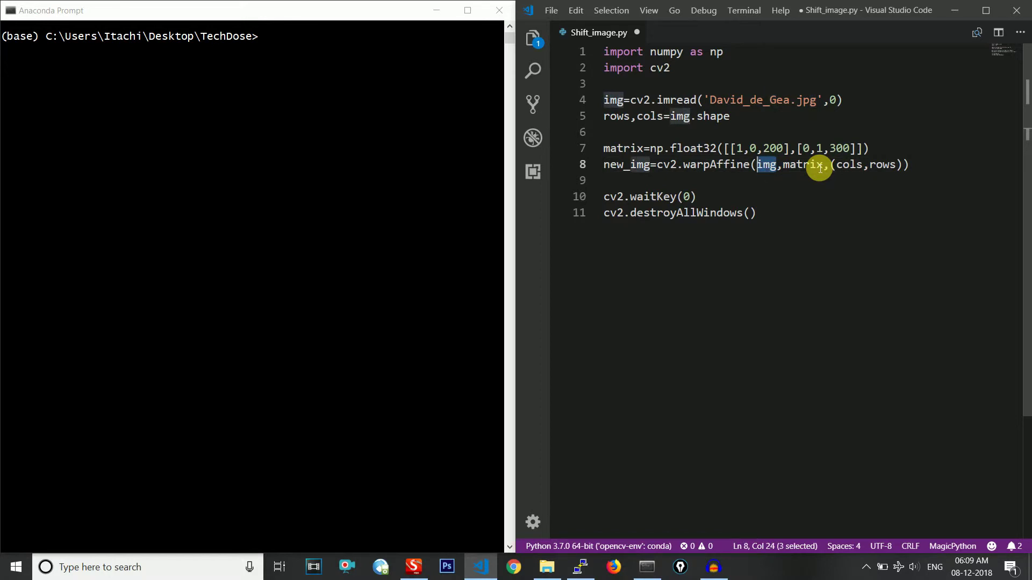
{"action": "key", "text": "Right"}
{"action": "key", "text": "Right"}
{"action": "key", "text": "Right"}
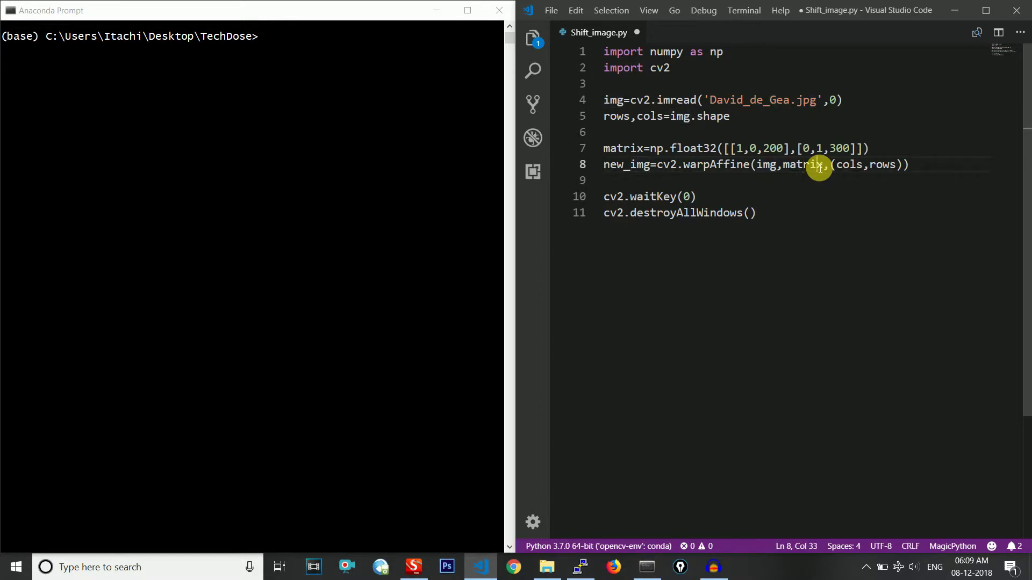
{"action": "key", "text": "shift+Left"}
{"action": "key", "text": "shift+Left"}
{"action": "key", "text": "shift+Left"}
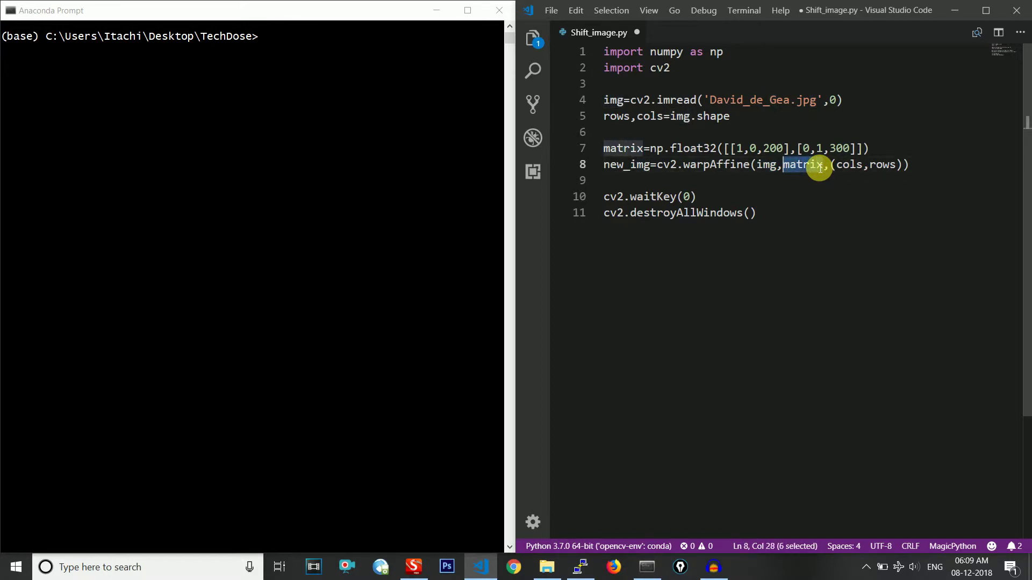
{"action": "key", "text": "Left"}
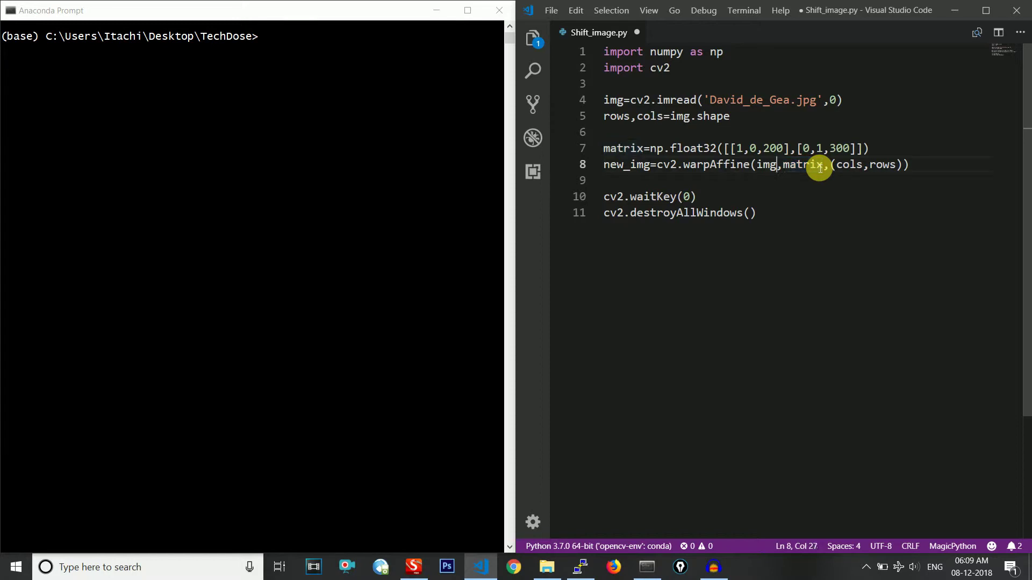
{"action": "key", "text": "Left"}
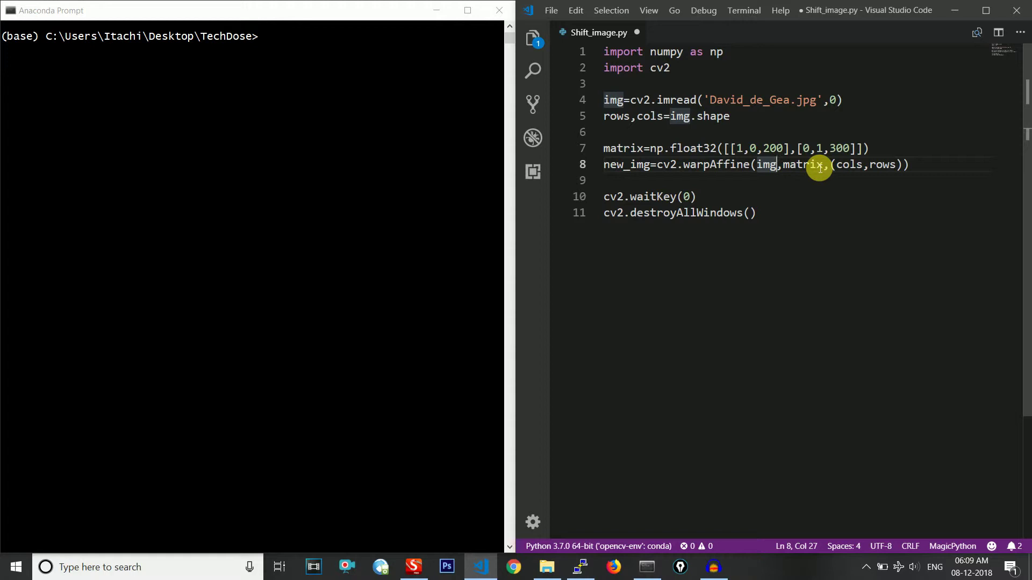
{"action": "key", "text": "Left"}
{"action": "left_click_drag", "start_coordinate": [901, 165], "coordinate": [833, 166]}
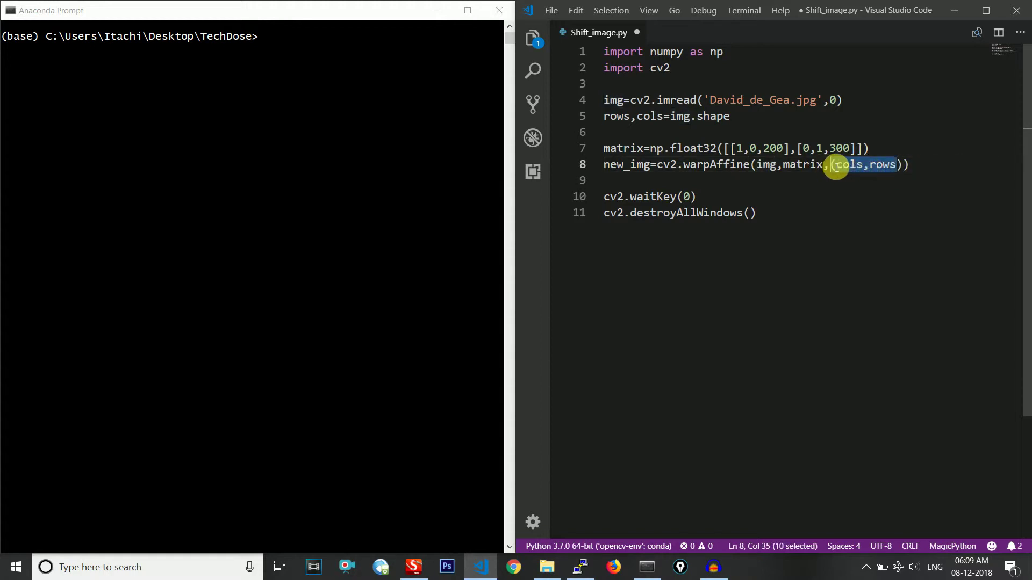
- Add cv2.imshow('output',new_img) on line 10 below the warpAffine call
{"action": "left_click", "coordinate": [921, 168]}
{"action": "key", "text": "Return"}
{"action": "key", "text": "Return"}
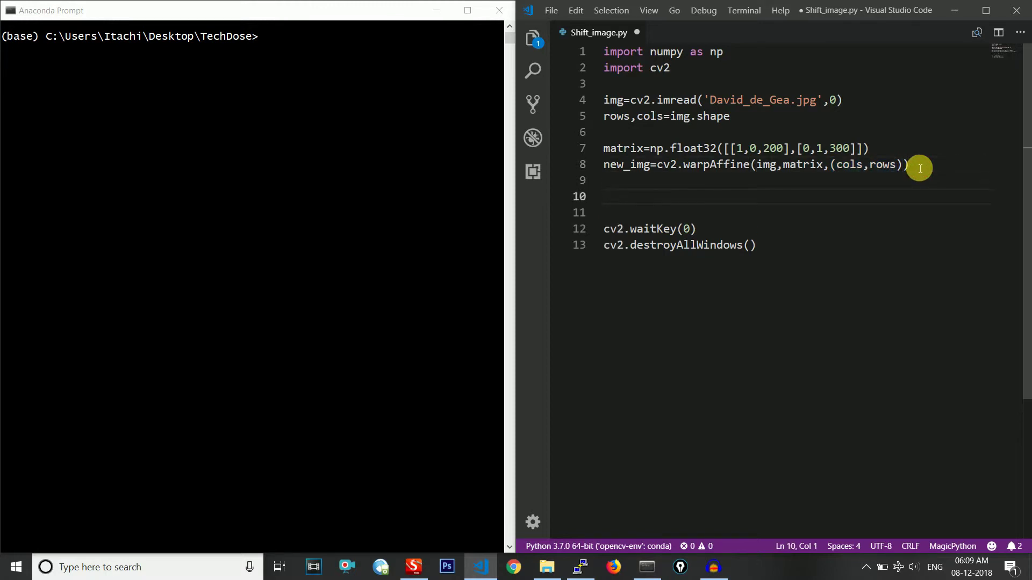
{"action": "type", "text": "cv2.imsh"}
{"action": "type", "text": "ow('"}
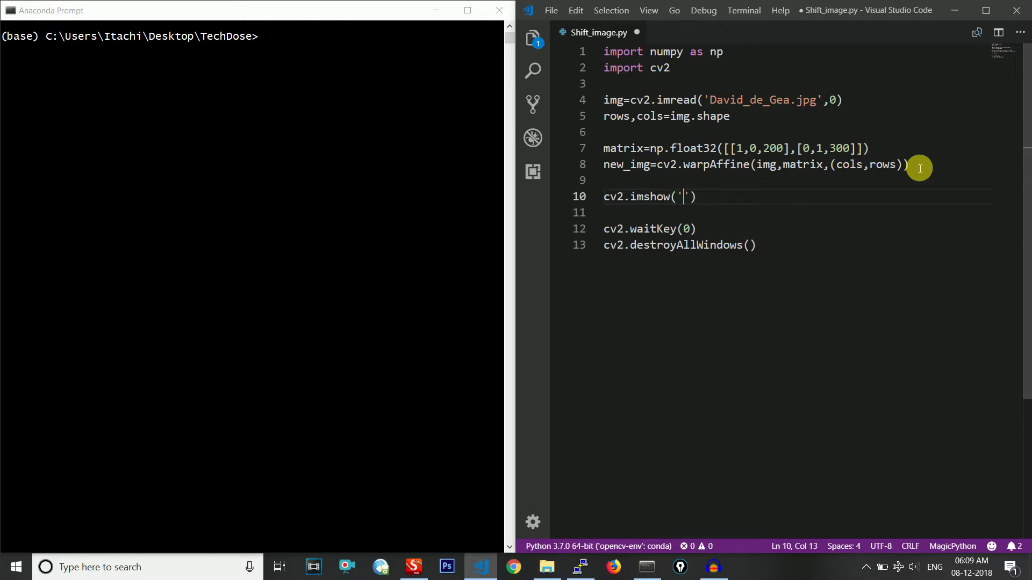
{"action": "type", "text": "output'"}
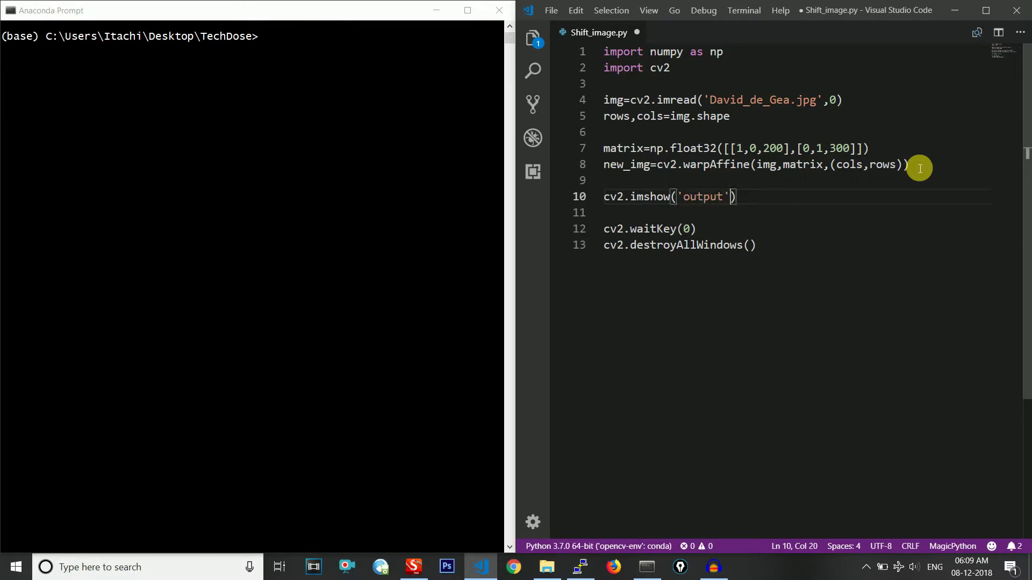
{"action": "type", "text": ","}
{"action": "type", "text": "new"}
{"action": "type", "text": "_img"}
{"action": "key", "text": "Return"}
{"action": "type", "text": "cv2"}
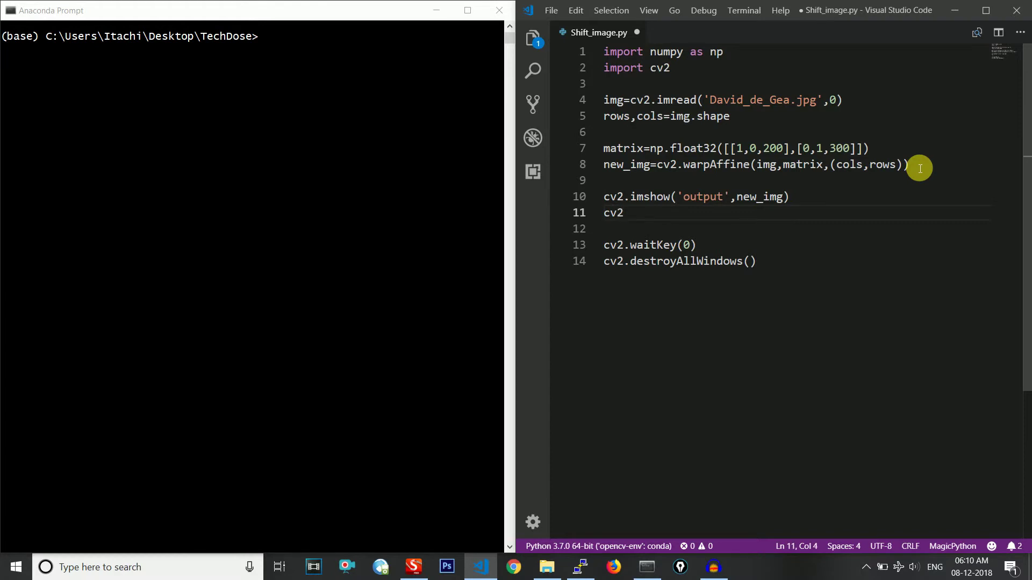
{"action": "type", "text": ".imwrite"}
{"action": "type", "text": "('"}
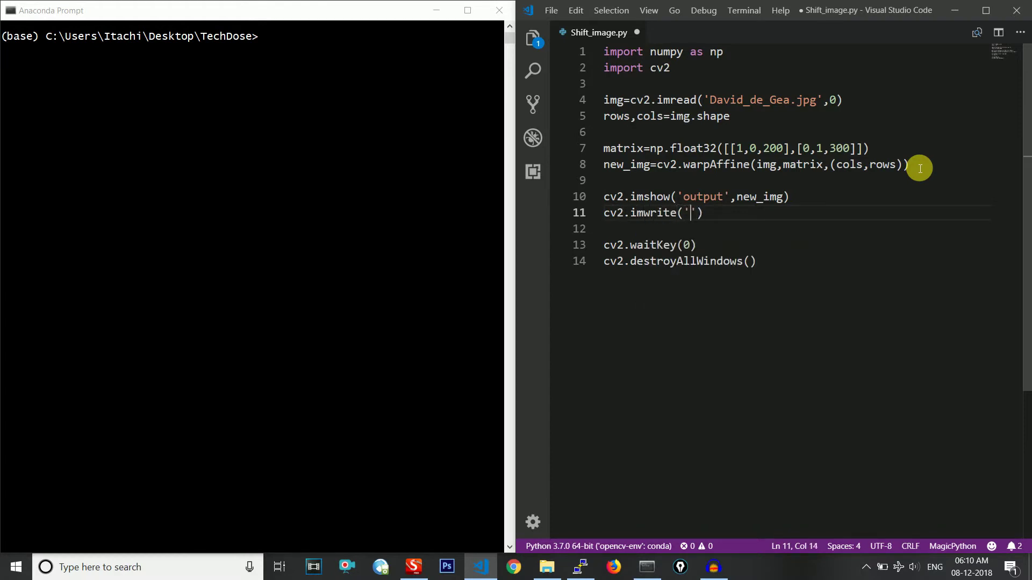
{"action": "type", "text": "shifted+"}
{"action": "type", "text": "img"}
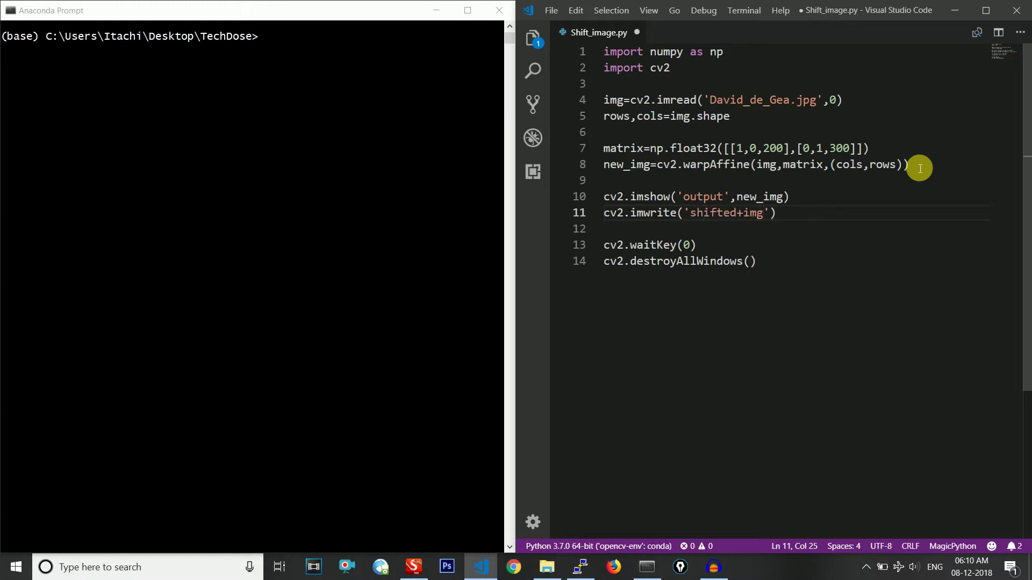
- Write cv2.imwrite('shifted_img.jpg', on line 11, fixing the mistyped file name
{"action": "key", "text": "BackSpace"}
{"action": "key", "text": "BackSpace"}
{"action": "key", "text": "BackSpace"}
{"action": "key", "text": "BackSpace"}
{"action": "type", "text": "_i"}
{"action": "type", "text": "mg.j"}
{"action": "type", "text": "pg"}
{"action": "key", "text": "Right"}
{"action": "type", "text": ","}
{"action": "type", "text": "new_img"}
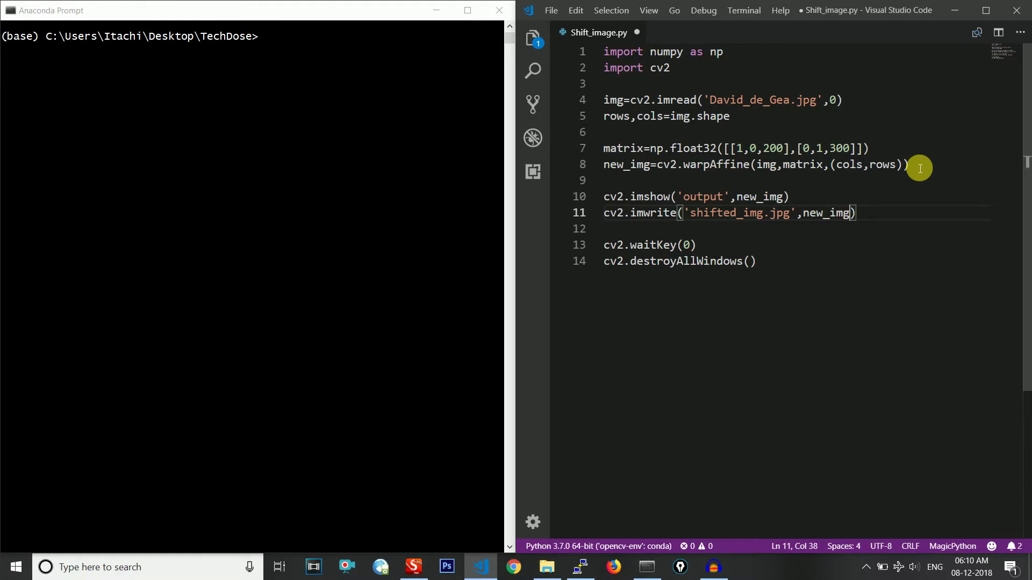
- Save the script and run python Shift_image.py in Anaconda Prompt
{"action": "key", "text": "ctrl+s"}
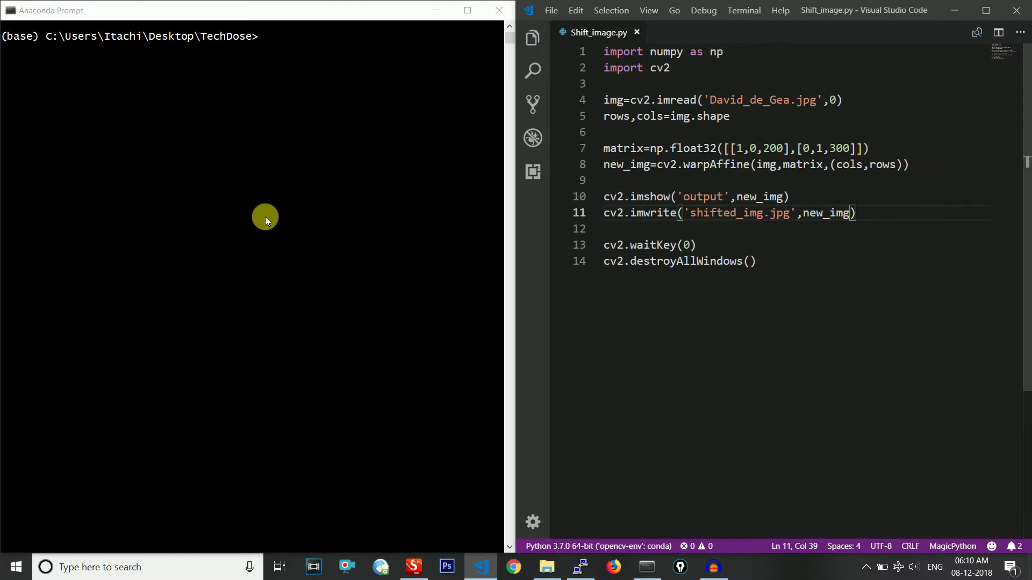
{"action": "left_click", "coordinate": [264, 217]}
{"action": "type", "text": "ls"}
{"action": "key", "text": "Return"}
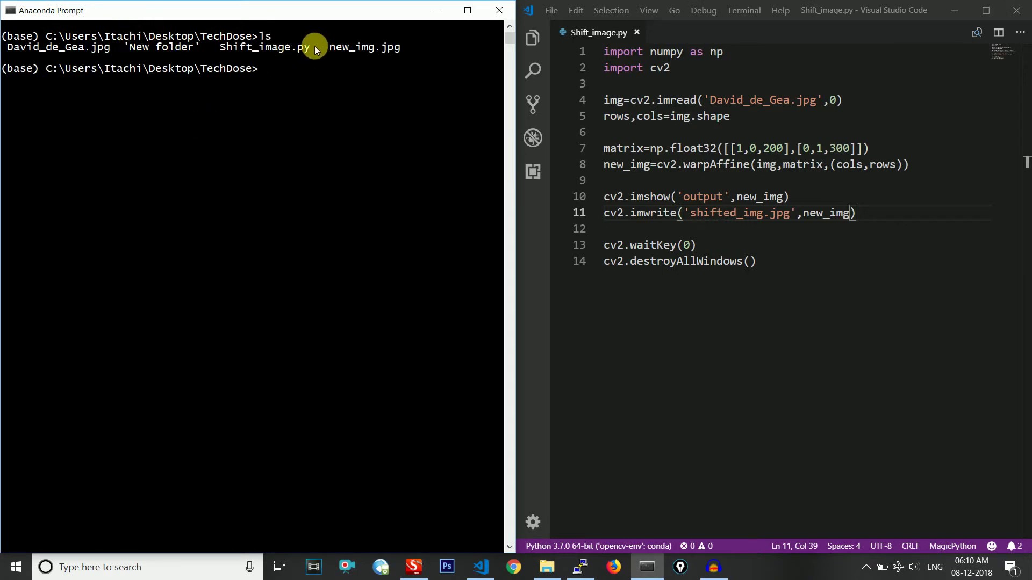
{"action": "left_click_drag", "start_coordinate": [311, 46], "coordinate": [224, 47]}
{"action": "right_click", "coordinate": [223, 48]}
{"action": "type", "text": "python"}
{"action": "right_click", "coordinate": [222, 48]}
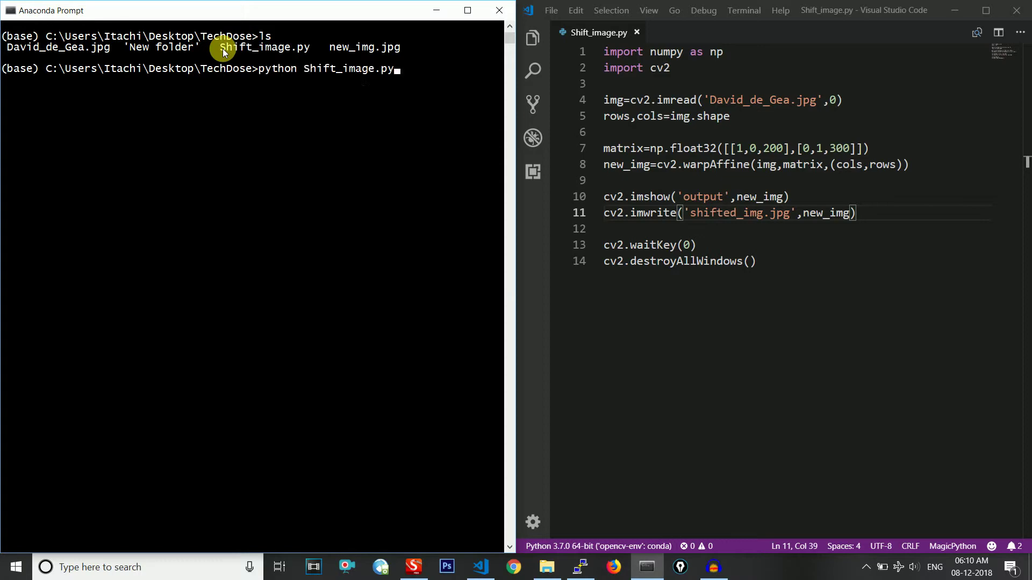
{"action": "key", "text": "Return"}
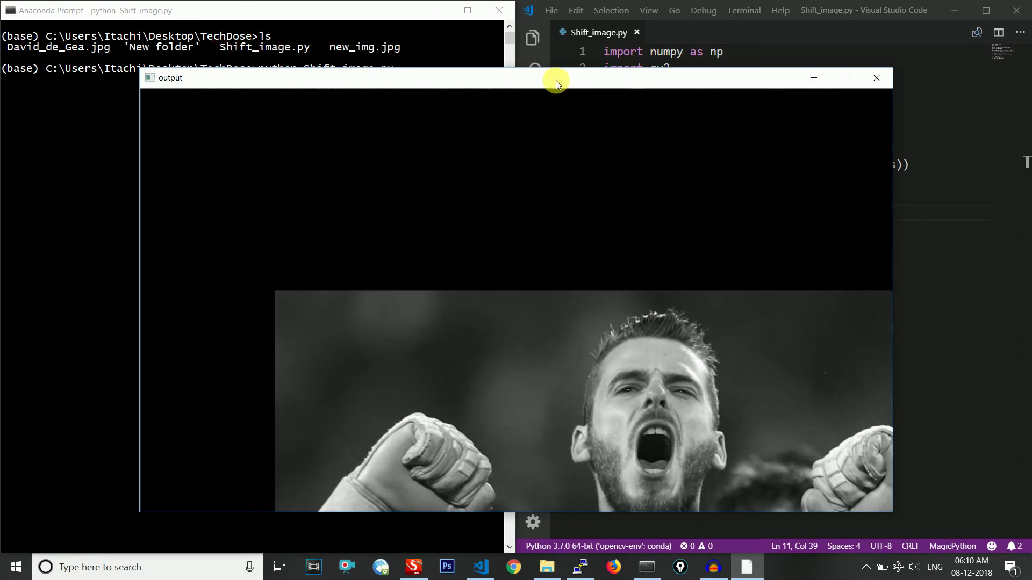
- View the shifted output window, close it, and open the folder holding shifted_img.jpg
{"action": "mouse_move", "coordinate": [555, 84]}
{"action": "left_mouse_down"}
{"action": "mouse_move", "coordinate": [483, 63]}
{"action": "mouse_move", "coordinate": [495, 64]}
{"action": "left_mouse_up"}
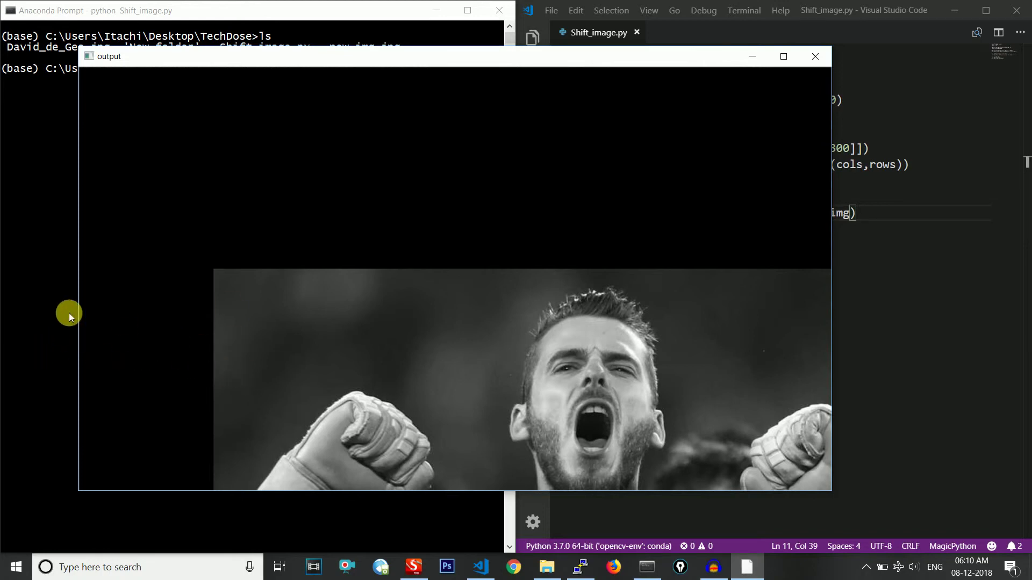
{"action": "key", "text": "Escape"}
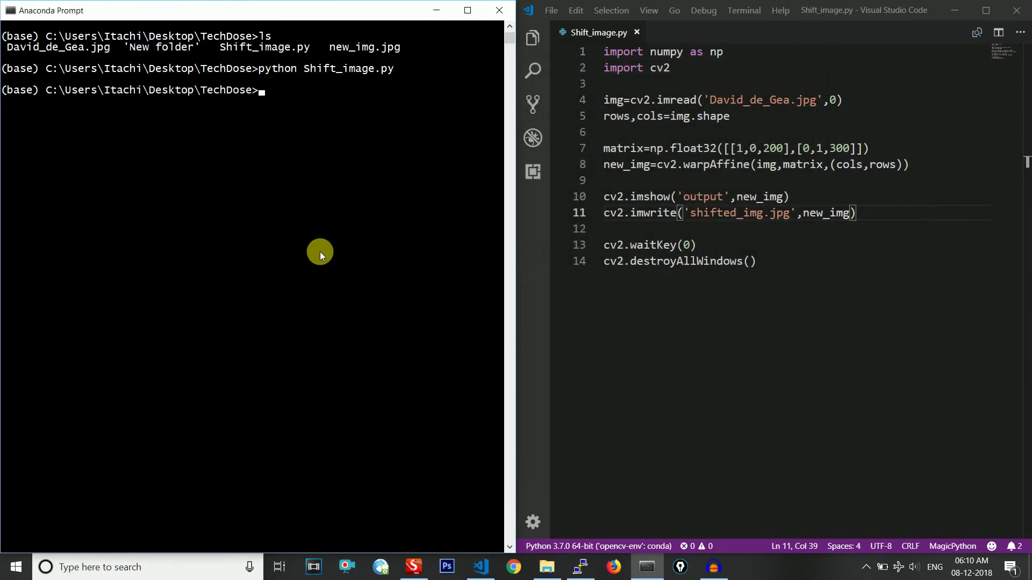
{"action": "left_click", "coordinate": [547, 567]}
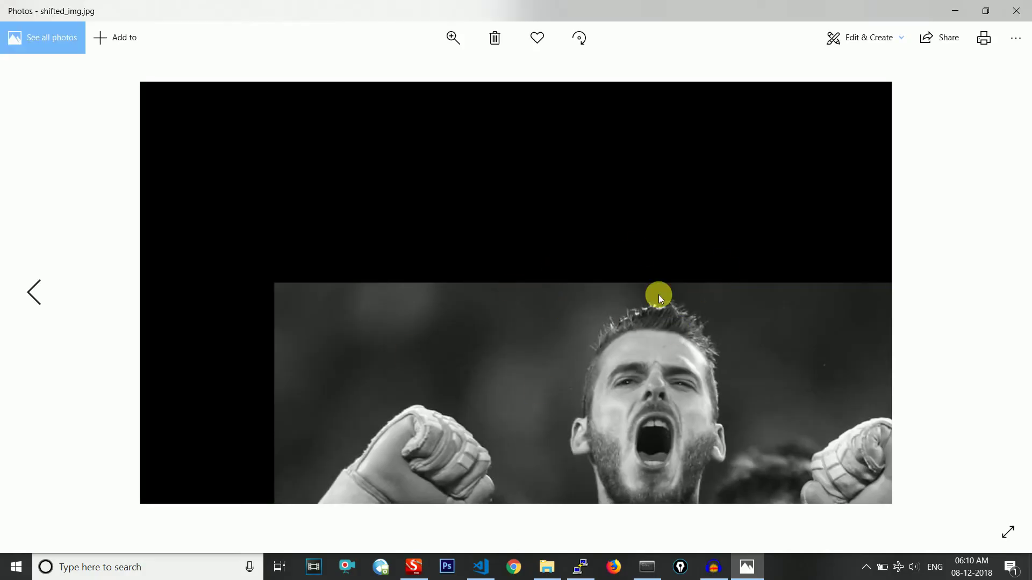
- Change the translation values on line 7 from 200 and 300 to 50 and 100
{"action": "left_click", "coordinate": [1016, 10]}
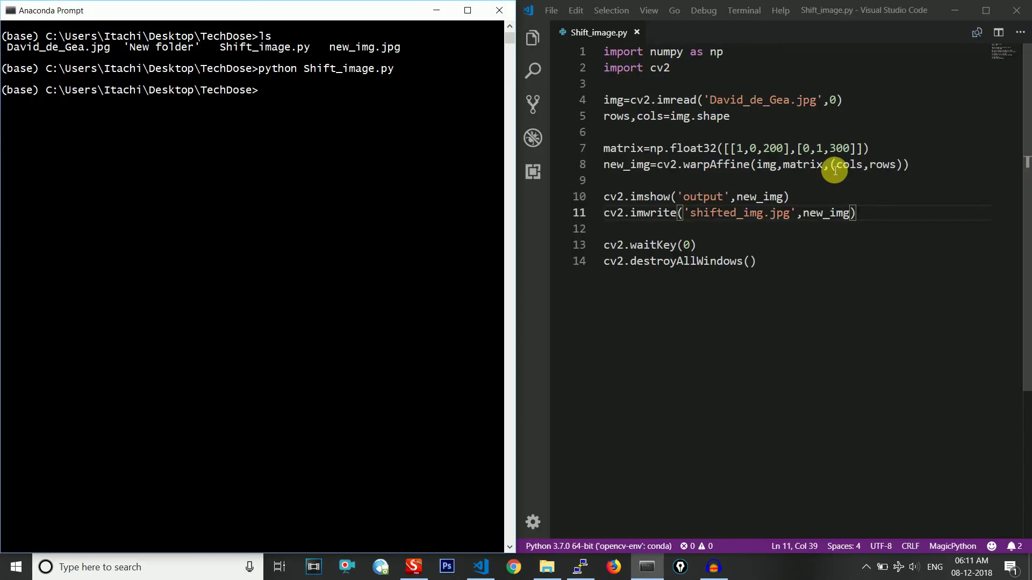
{"action": "left_click_drag", "start_coordinate": [831, 164], "coordinate": [902, 168]}
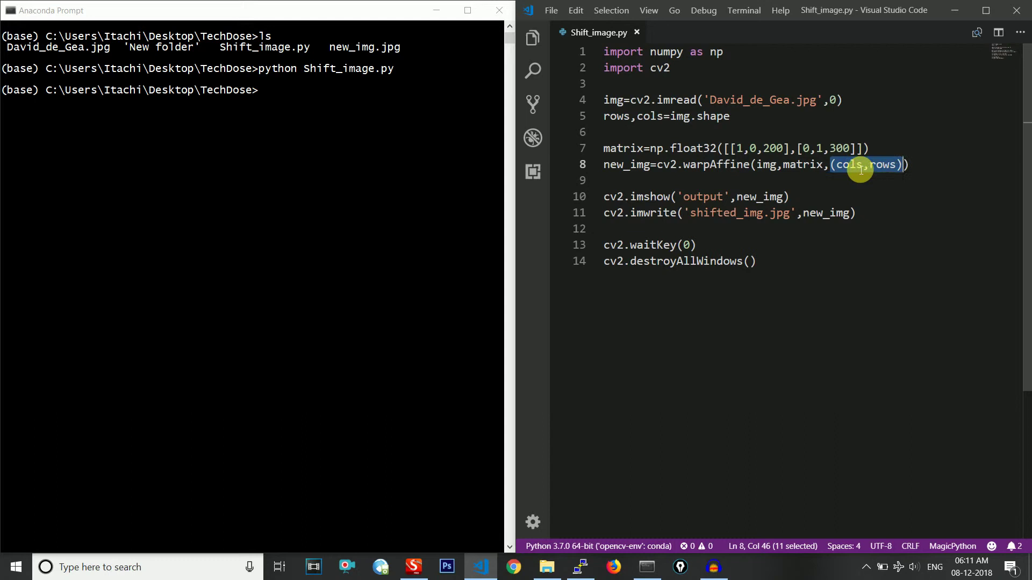
{"action": "left_click", "coordinate": [864, 165]}
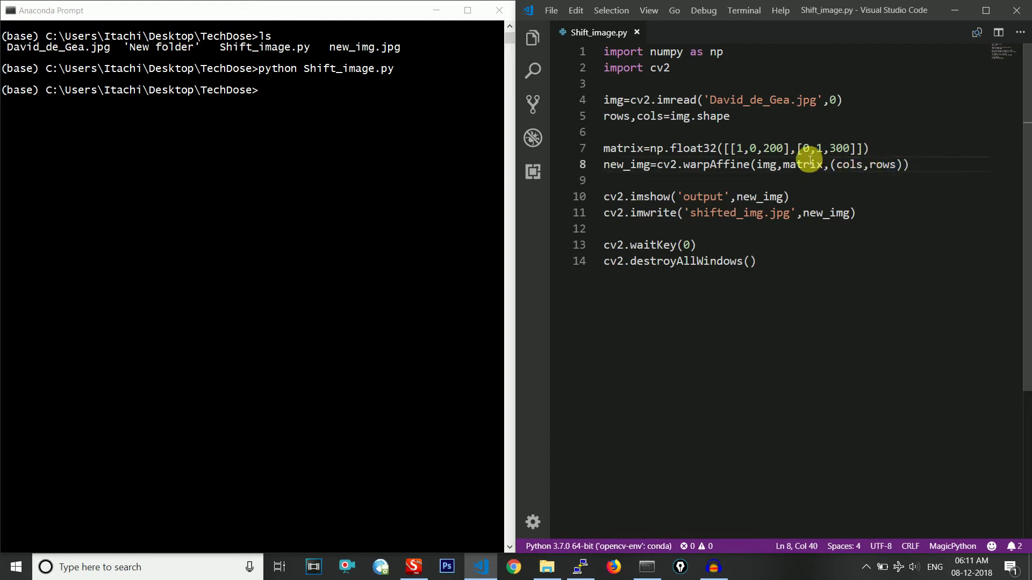
{"action": "double_click", "coordinate": [775, 149]}
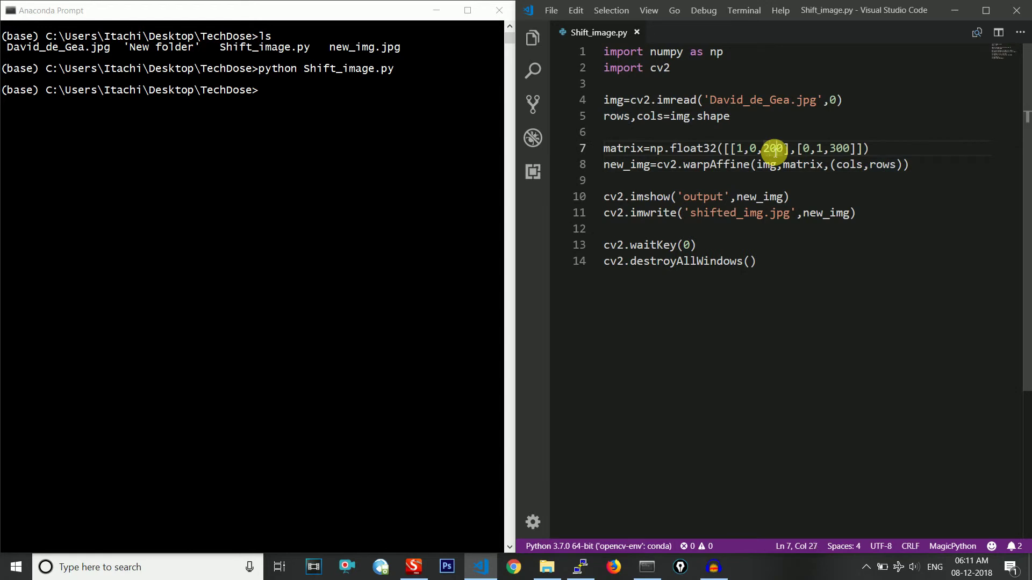
{"action": "type", "text": "0,5"}
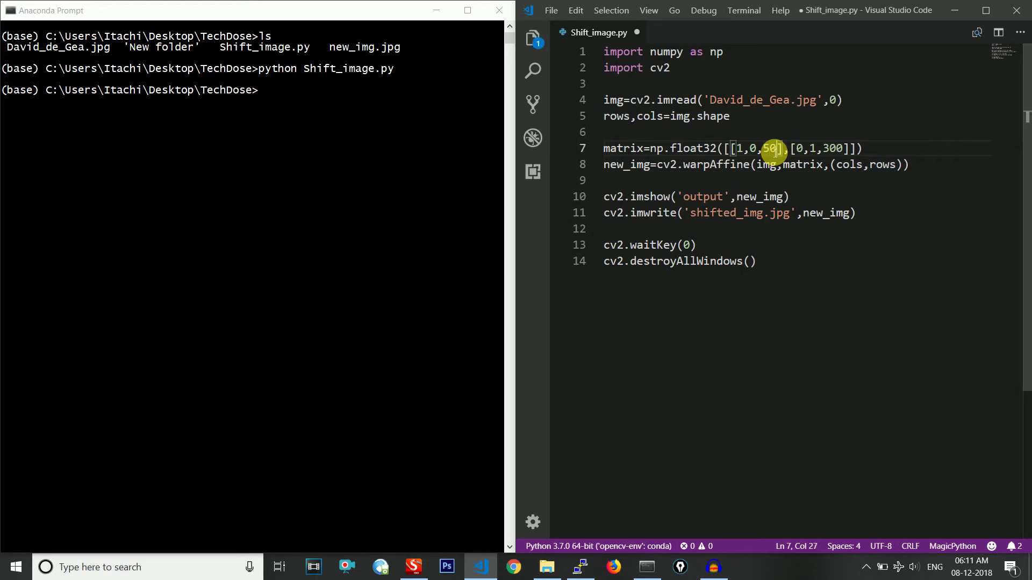
{"action": "key", "text": "Right"}
{"action": "key", "text": "Right"}
{"action": "key", "text": "Right"}
{"action": "key", "text": "BackSpace"}
{"action": "key", "text": "BackSpace"}
{"action": "type", "text": "10"}
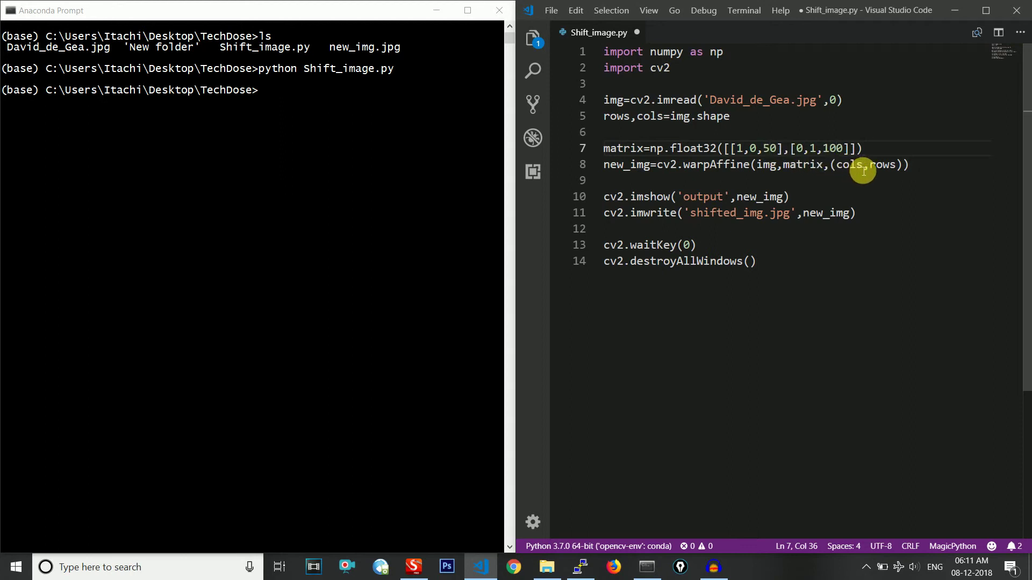
- Replace (cols,rows) with (640,480) on line 8 and save the script
{"action": "left_click", "coordinate": [865, 167]}
{"action": "key", "text": "BackSpace"}
{"action": "key", "text": "BackSpace"}
{"action": "key", "text": "BackSpace"}
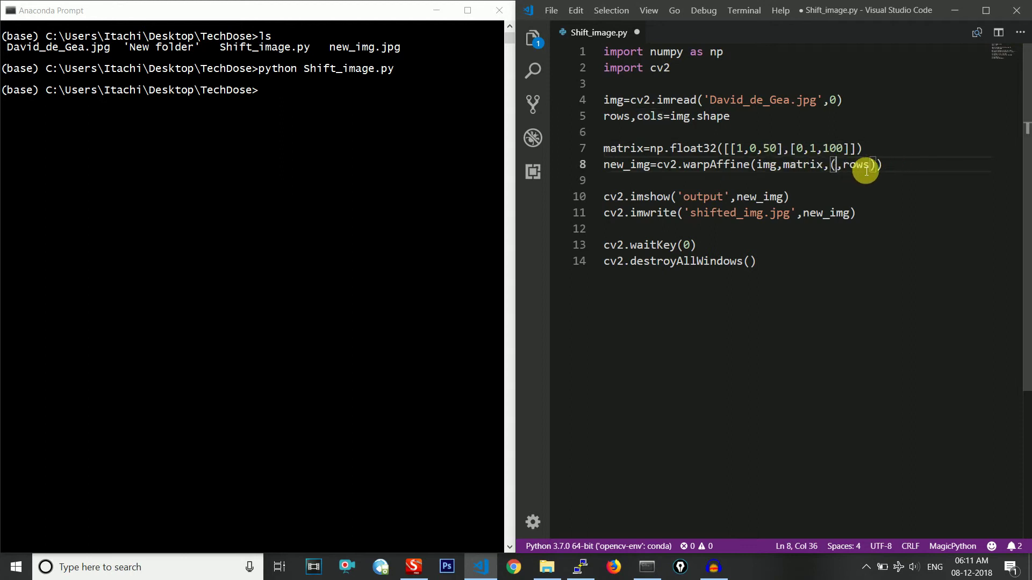
{"action": "type", "text": "640"}
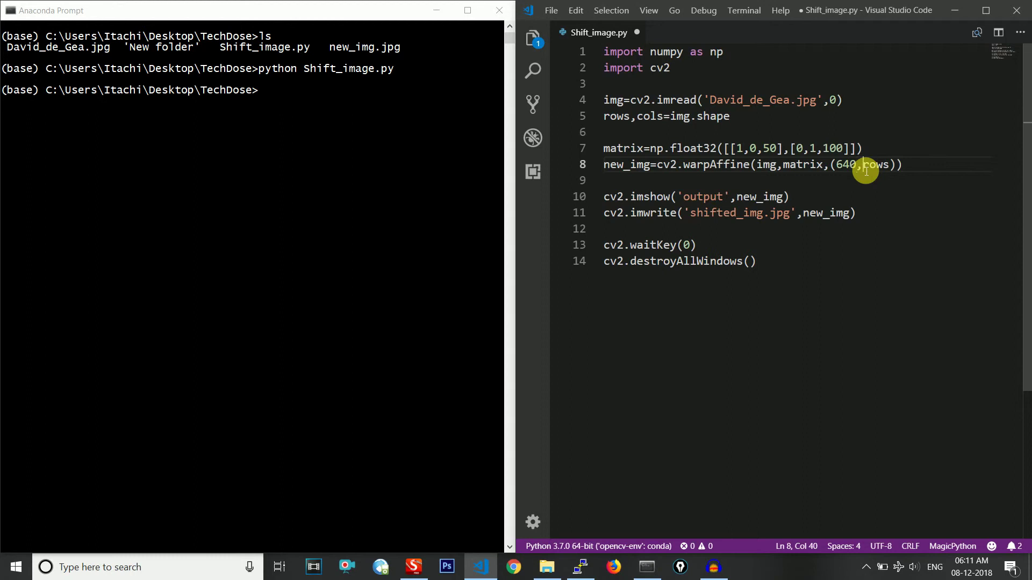
{"action": "double_click", "coordinate": [867, 167]}
{"action": "key", "text": "BackSpace"}
{"action": "type", "text": "480"}
{"action": "key", "text": "ctrl+s"}
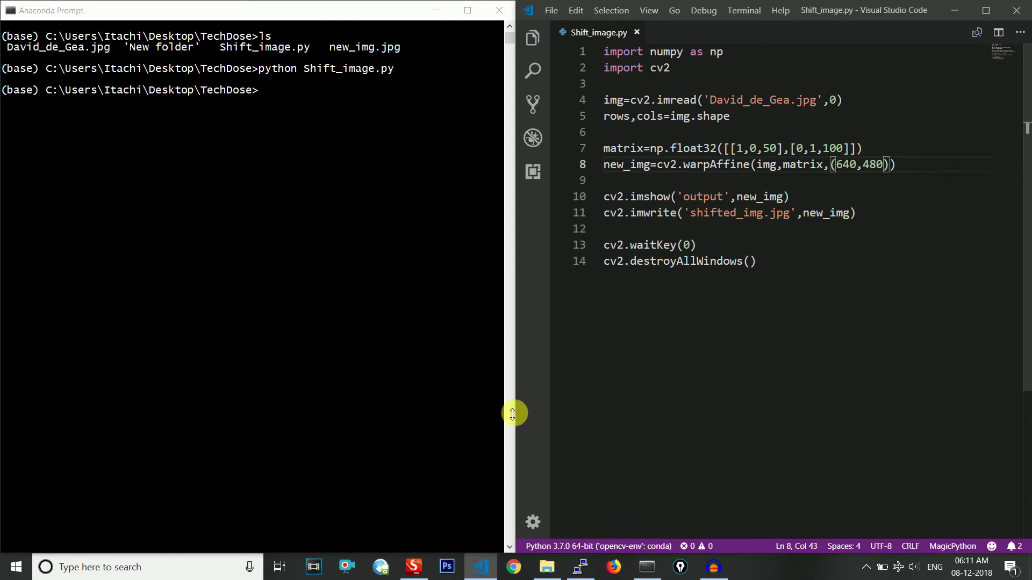
- Rerun python Shift_image.py, view the 640x480 output shifted 50 right and 100 down, then close it
{"action": "left_click", "coordinate": [400, 303]}
{"action": "key", "text": "Up"}
{"action": "key", "text": "Return"}
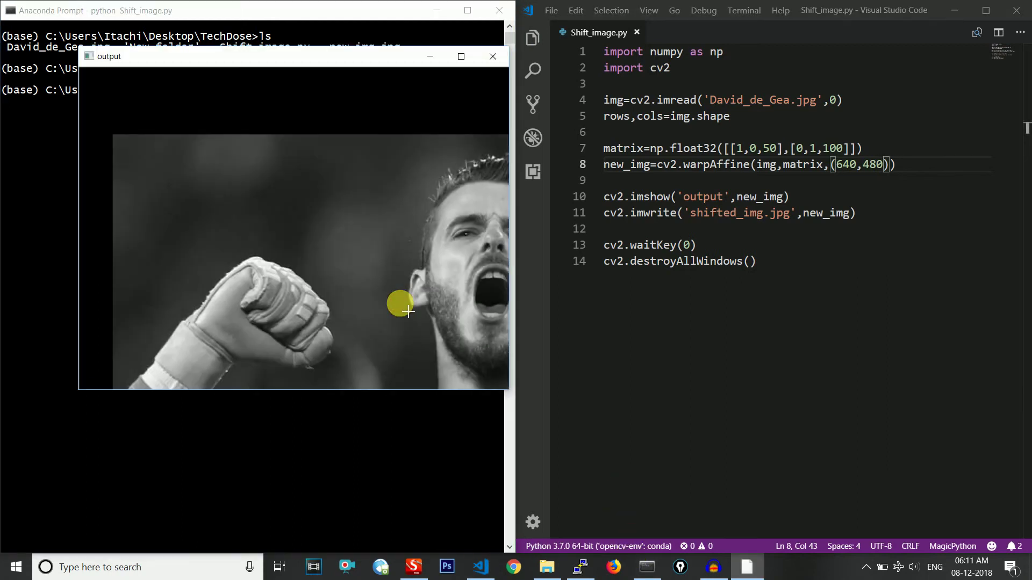
{"action": "left_click_drag", "start_coordinate": [377, 59], "coordinate": [360, 133]}
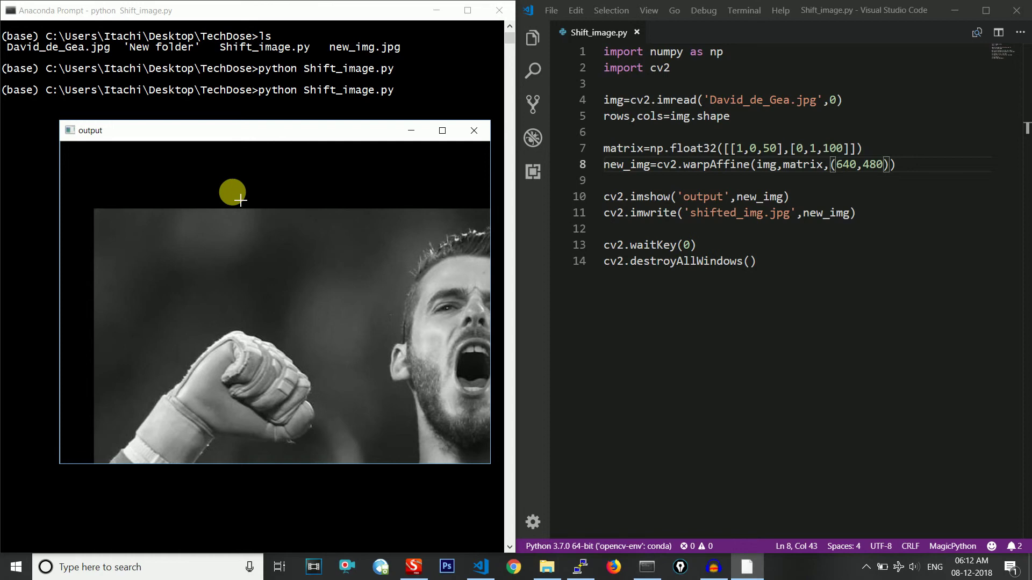
{"action": "key", "text": "Return"}
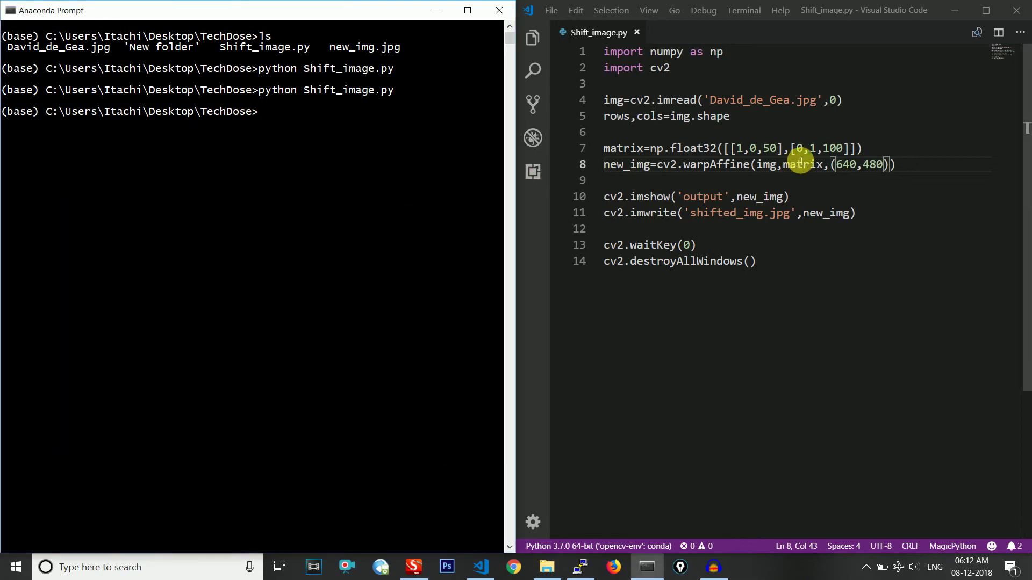
- Change the imread flag from 0 to 1, unpack rows,cols,ht on line 5, and save
{"action": "left_click", "coordinate": [839, 102]}
{"action": "key", "text": "BackSpace"}
{"action": "type", "text": "1"}
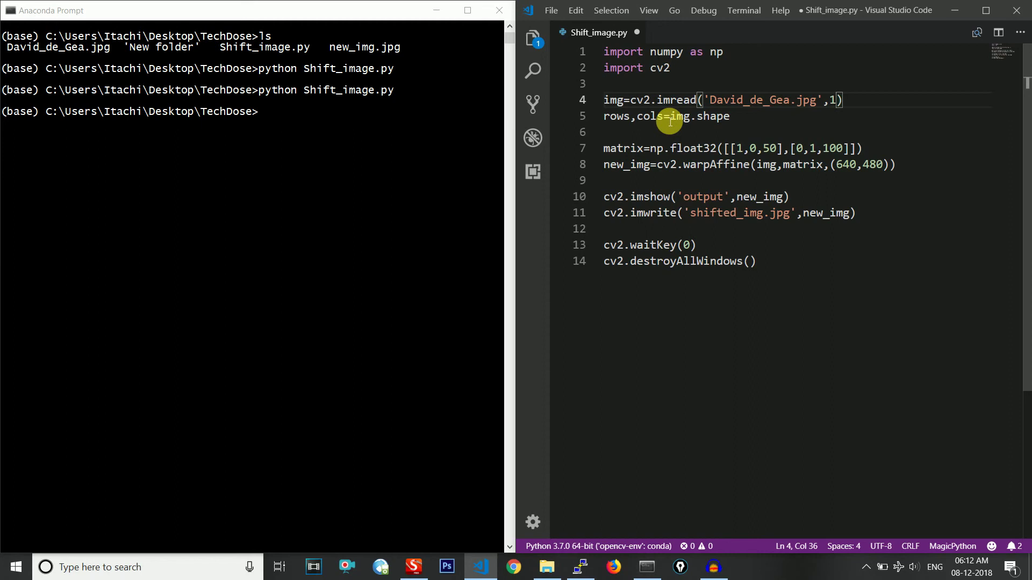
{"action": "left_click", "coordinate": [669, 119]}
{"action": "type", "text": ","}
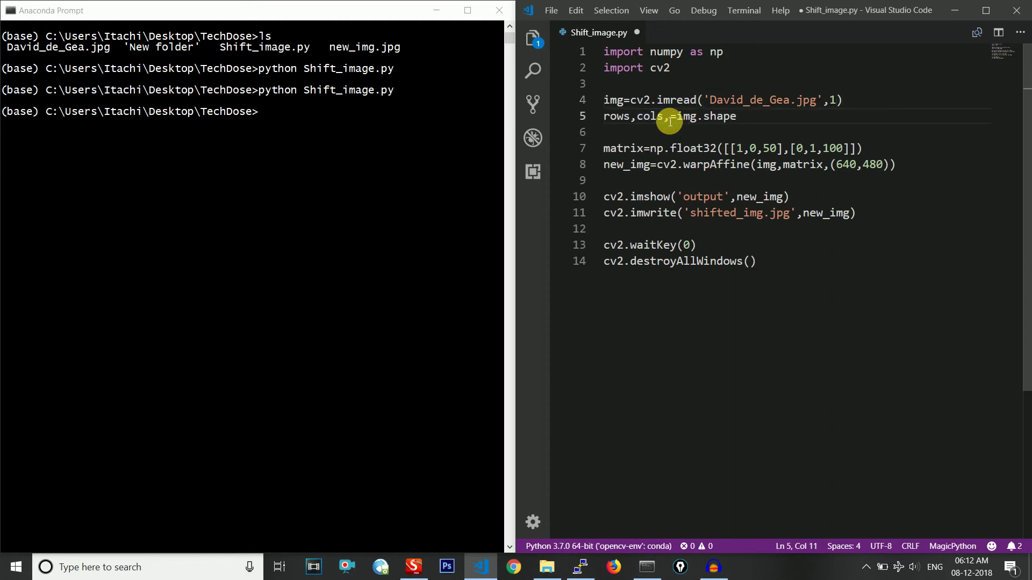
{"action": "type", "text": "ht"}
{"action": "left_click", "coordinate": [766, 119]}
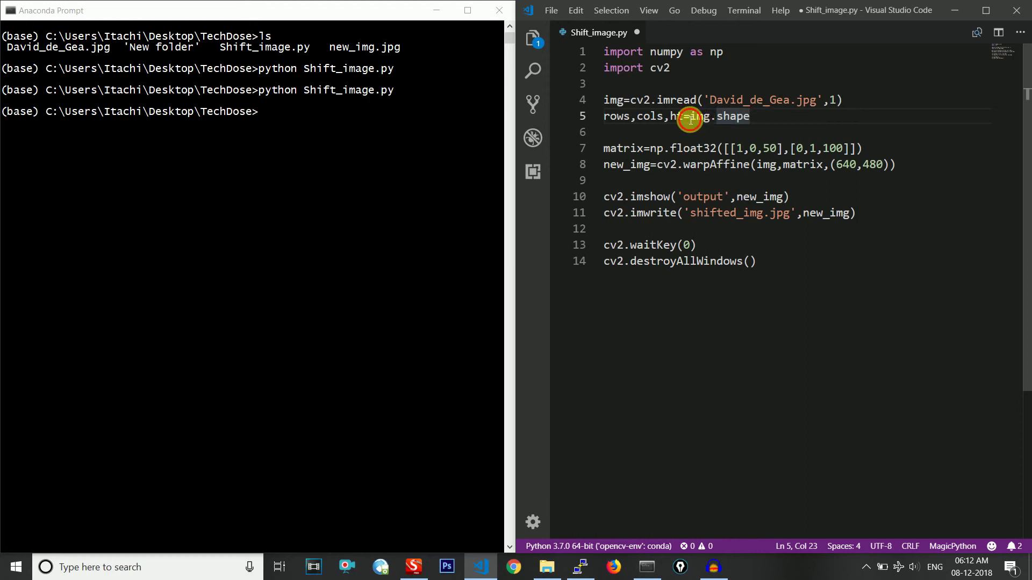
{"action": "left_click", "coordinate": [689, 119]}
{"action": "key", "text": "ctrl+s"}
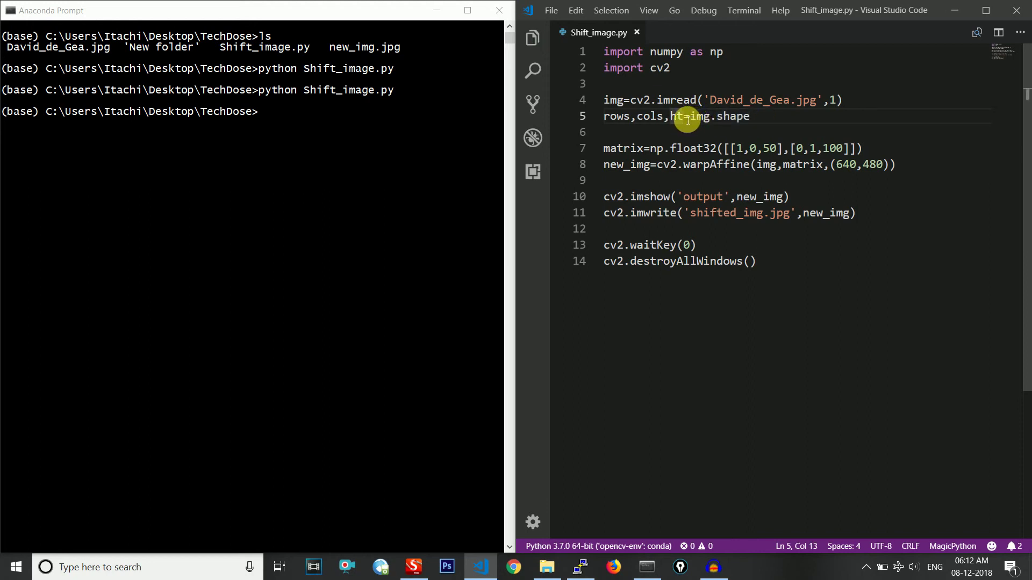
{"action": "left_click", "coordinate": [255, 181]}
- Rerun python Shift_image.py and position the window showing the shifted colour photo
{"action": "key", "text": "Up"}
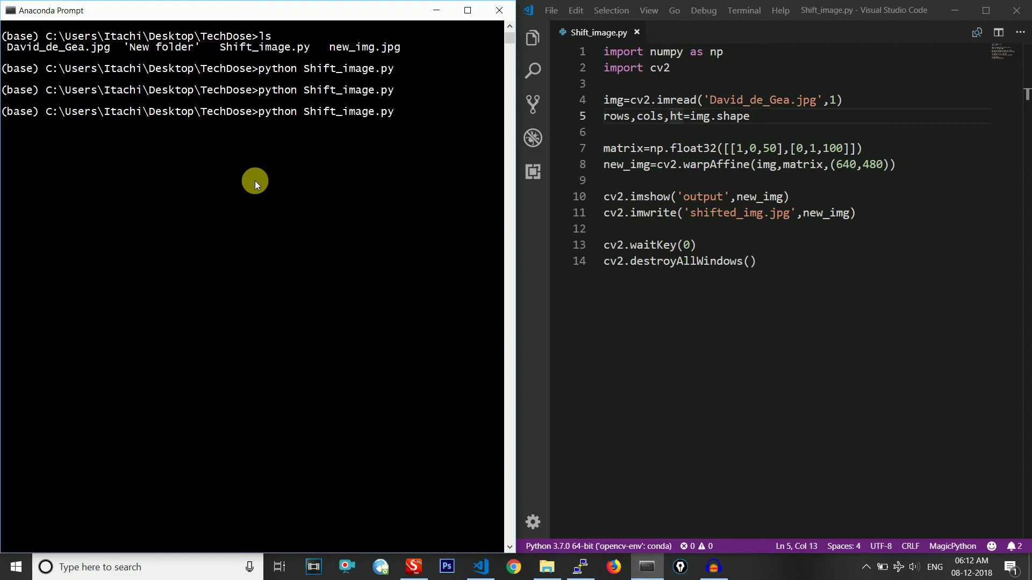
{"action": "key", "text": "Return"}
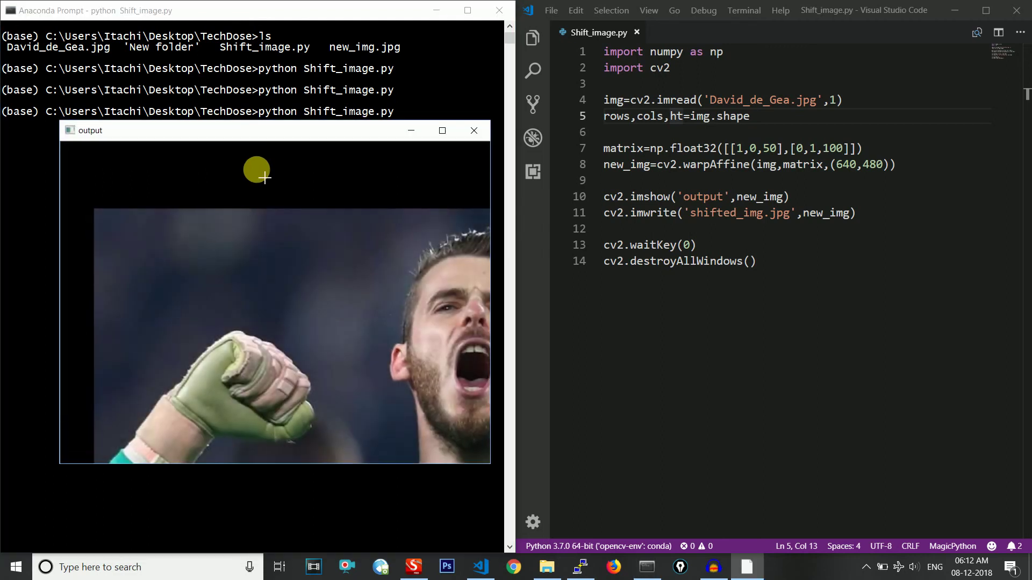
{"action": "mouse_move", "coordinate": [277, 131]}
{"action": "left_mouse_down"}
{"action": "mouse_move", "coordinate": [300, 150]}
{"action": "mouse_move", "coordinate": [293, 145]}
{"action": "left_mouse_up"}
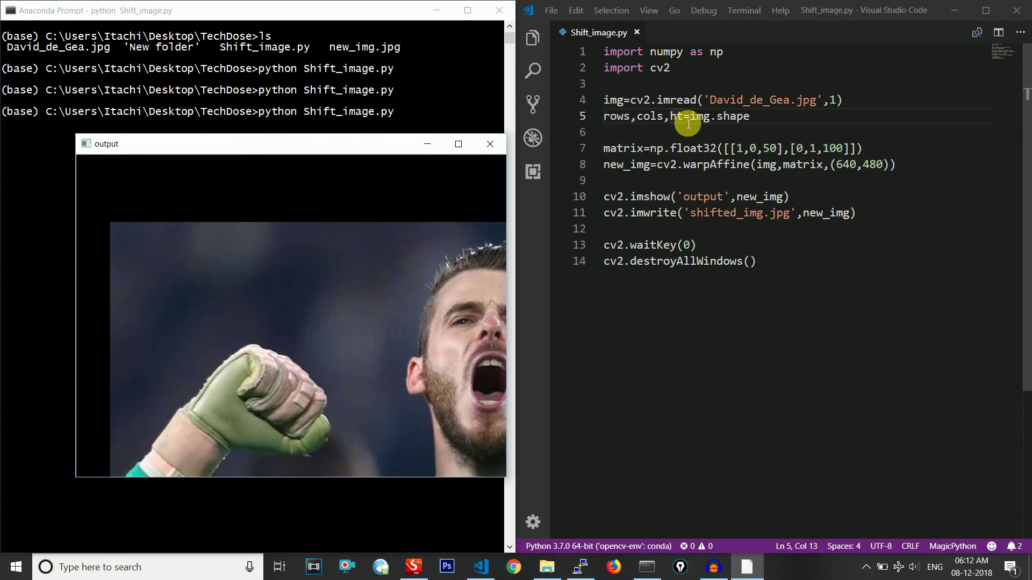
{"action": "left_click_drag", "start_coordinate": [688, 119], "coordinate": [671, 120]}
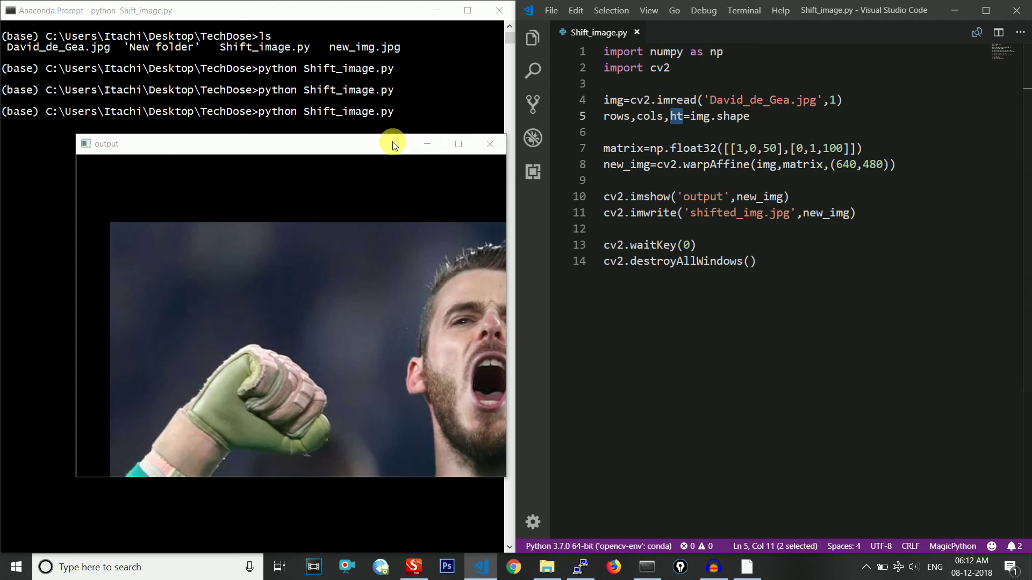
{"action": "left_click_drag", "start_coordinate": [393, 141], "coordinate": [383, 113]}
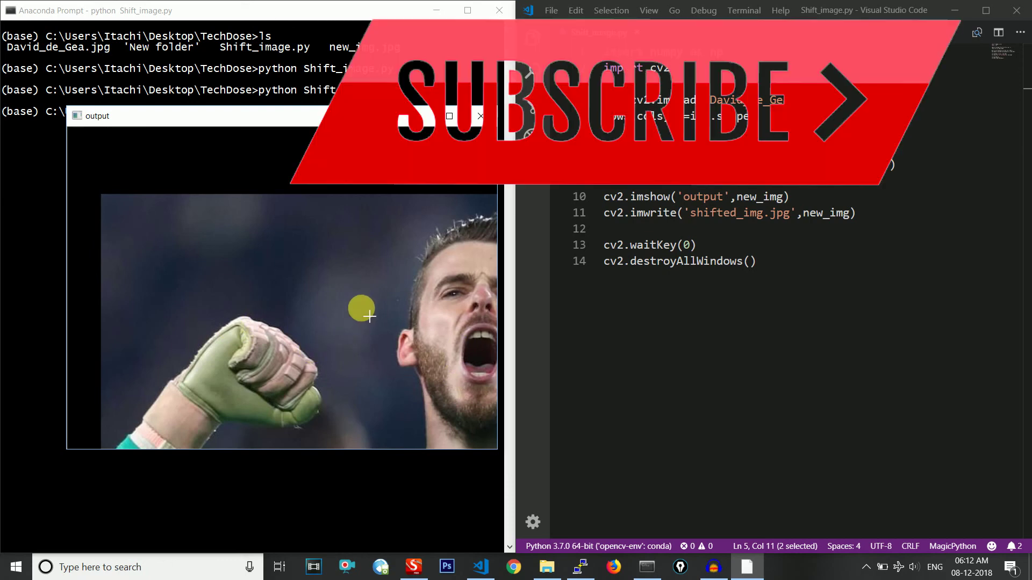
- Dismiss the shifted colour image window with Enter
{"action": "key", "text": "Return"}
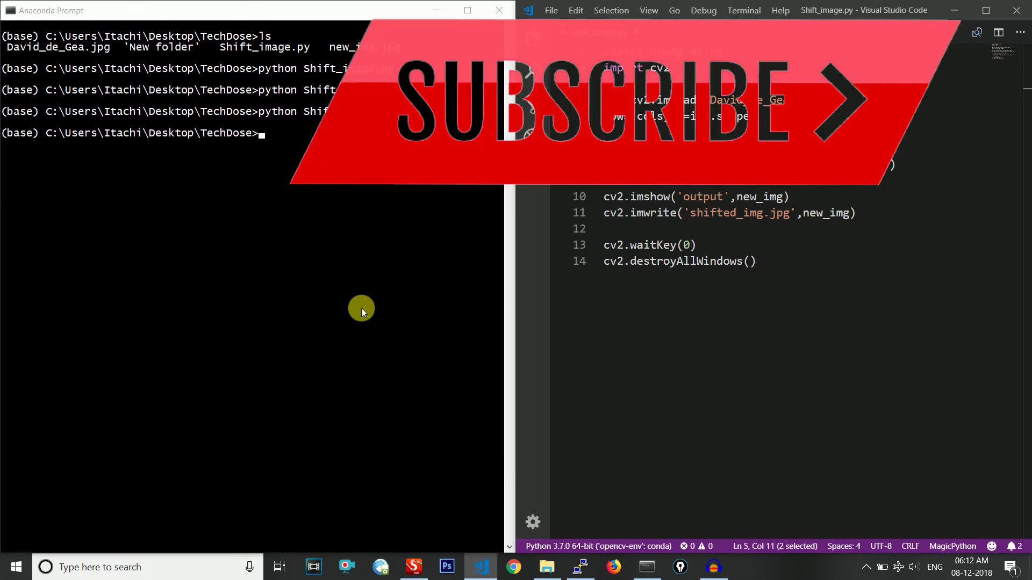